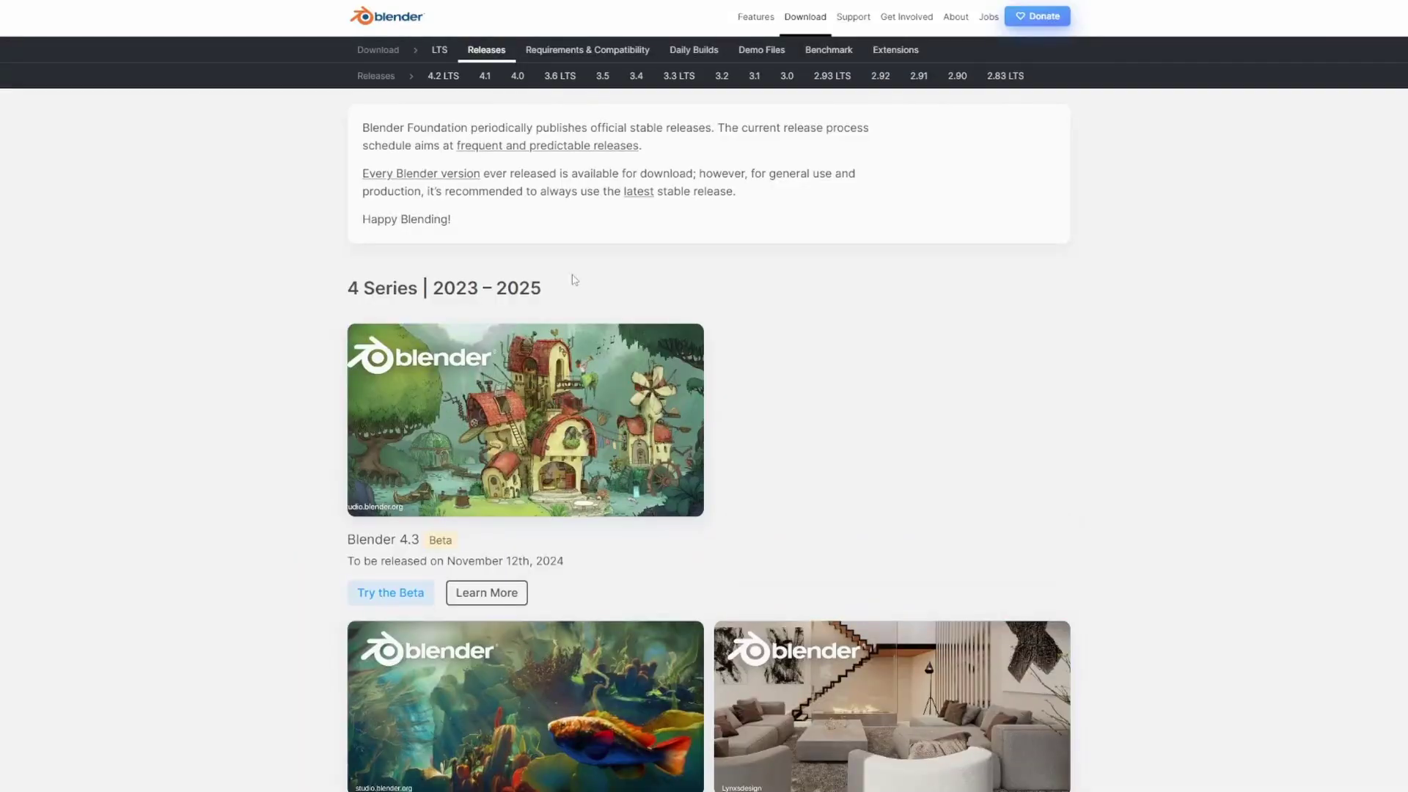
pyautogui.scroll(-1, 616, 300)
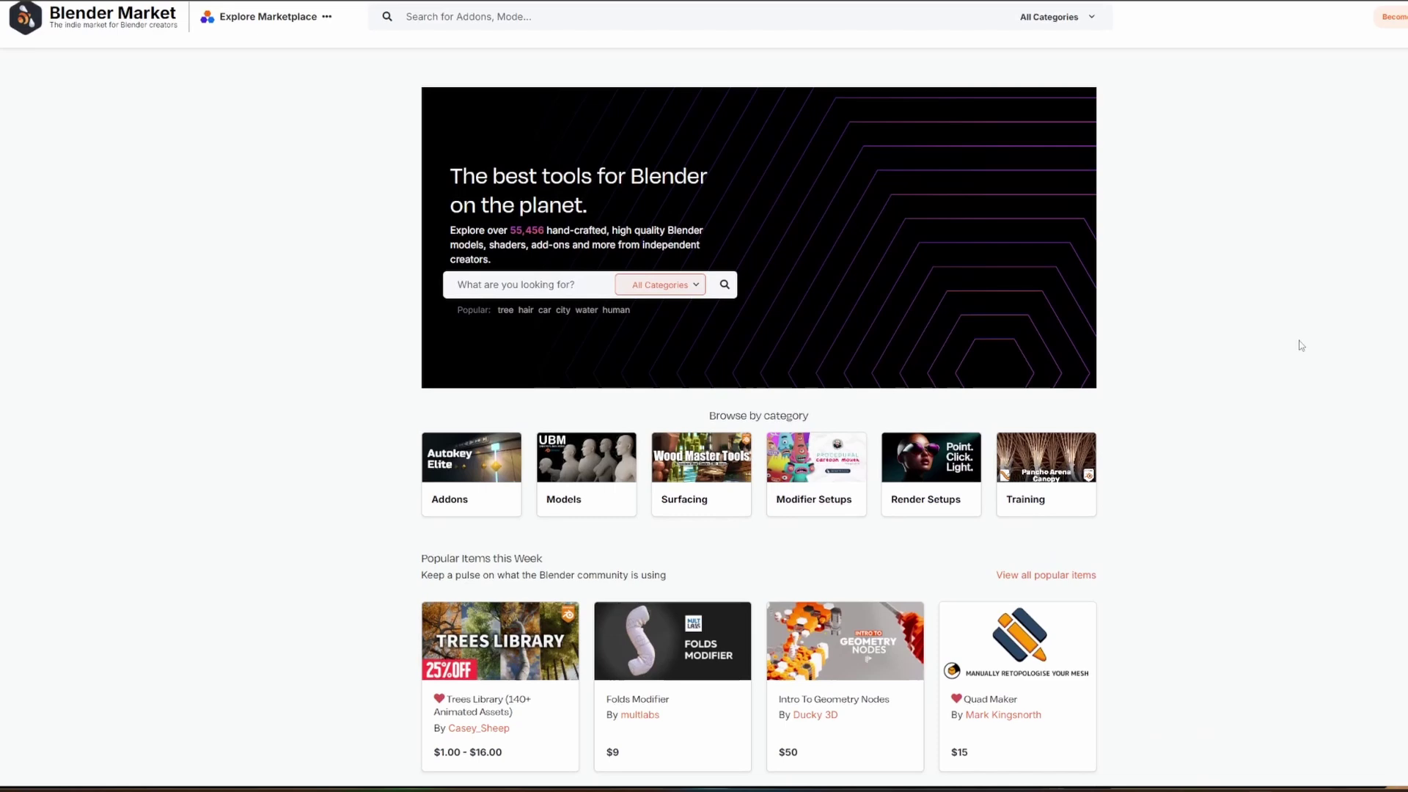
pyautogui.scroll(-2, 1299, 341)
pyautogui.scroll(-7, 1300, 344)
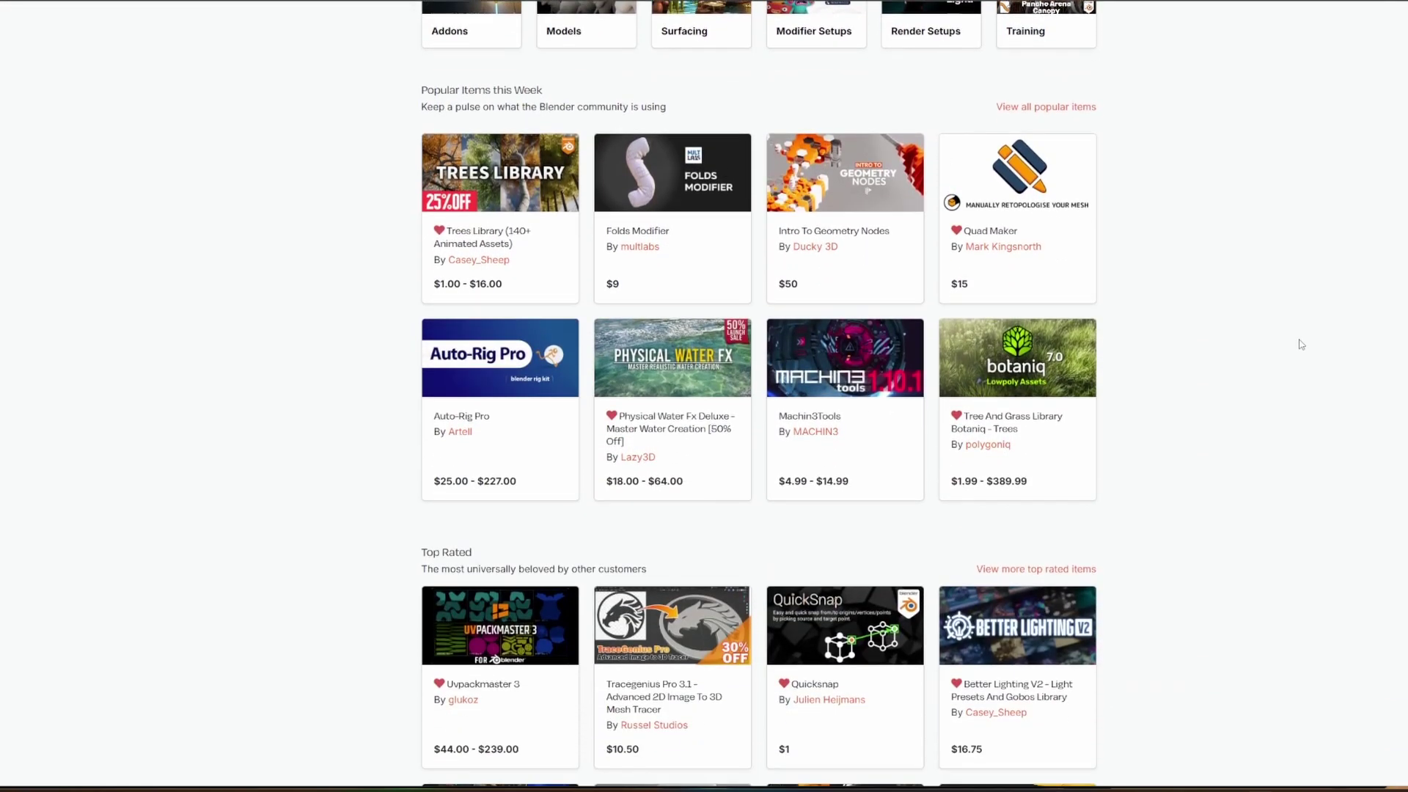
pyautogui.scroll(-7, 1300, 344)
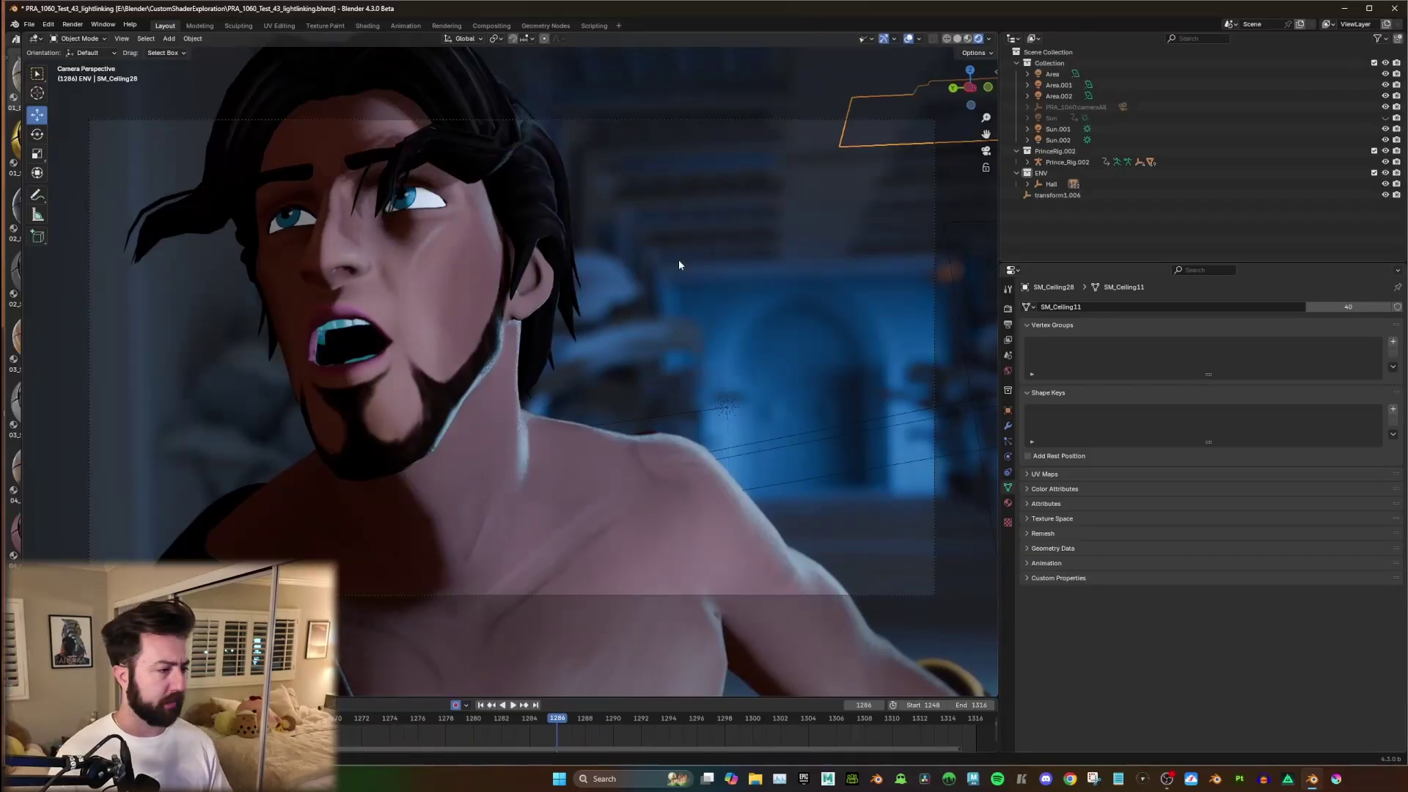
# Add a point light to the hallway scene and position it beside the running character.
pyautogui.click(169, 38)
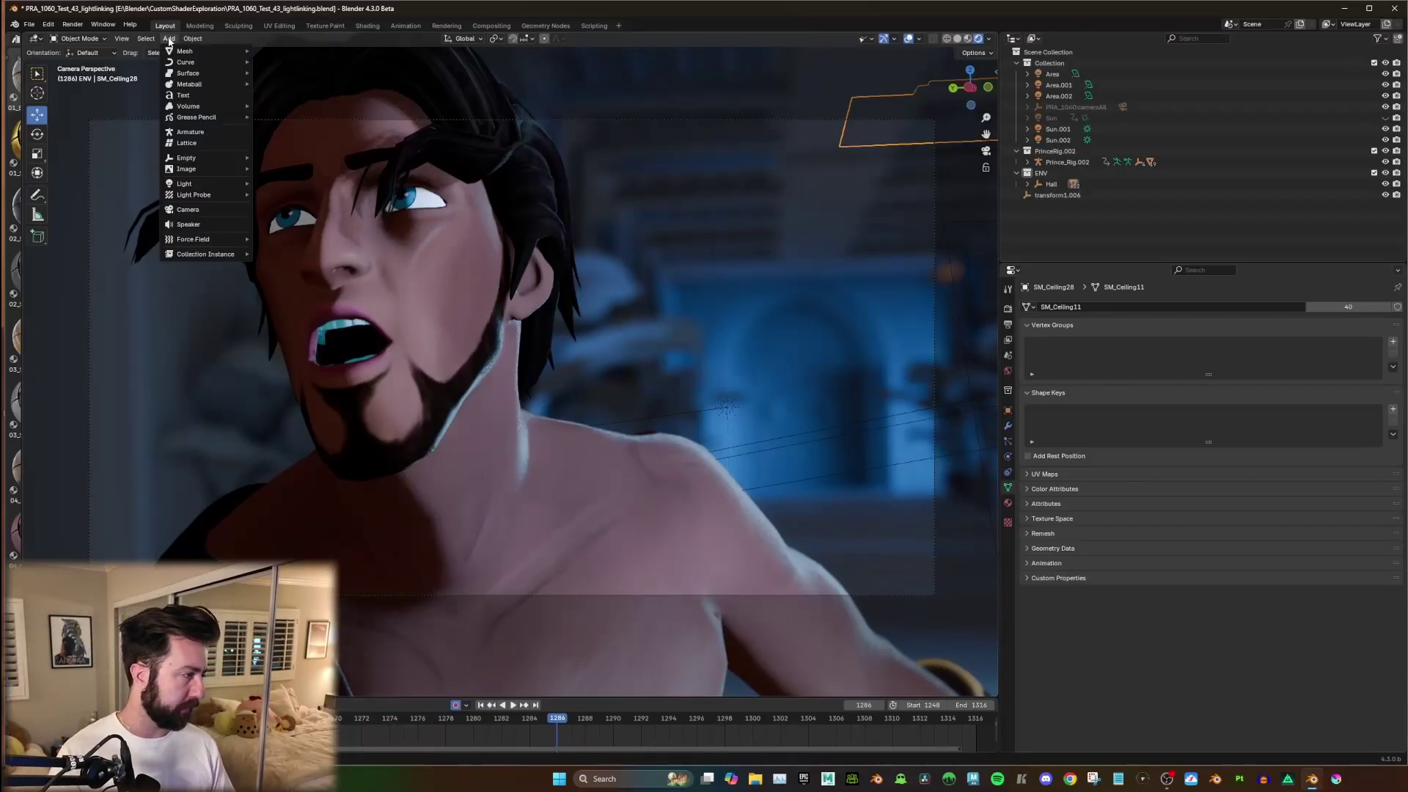
pyautogui.moveTo(229, 188)
pyautogui.click(278, 184)
pyautogui.press('KP_0')
pyautogui.press('g')
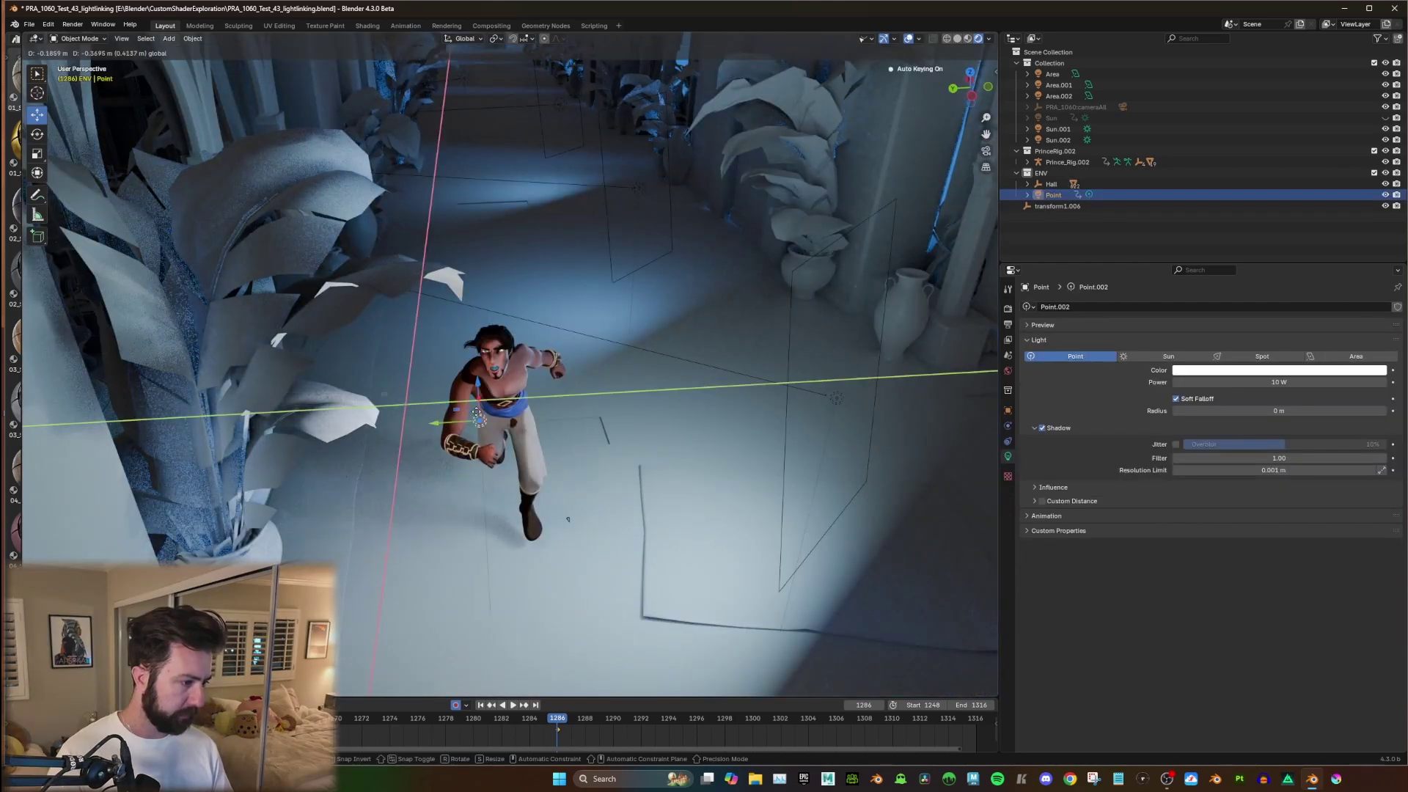
pyautogui.moveTo(450, 414); pyautogui.dragTo(446, 412)
pyautogui.moveTo(506, 455); pyautogui.dragTo(535, 403, button='middle')
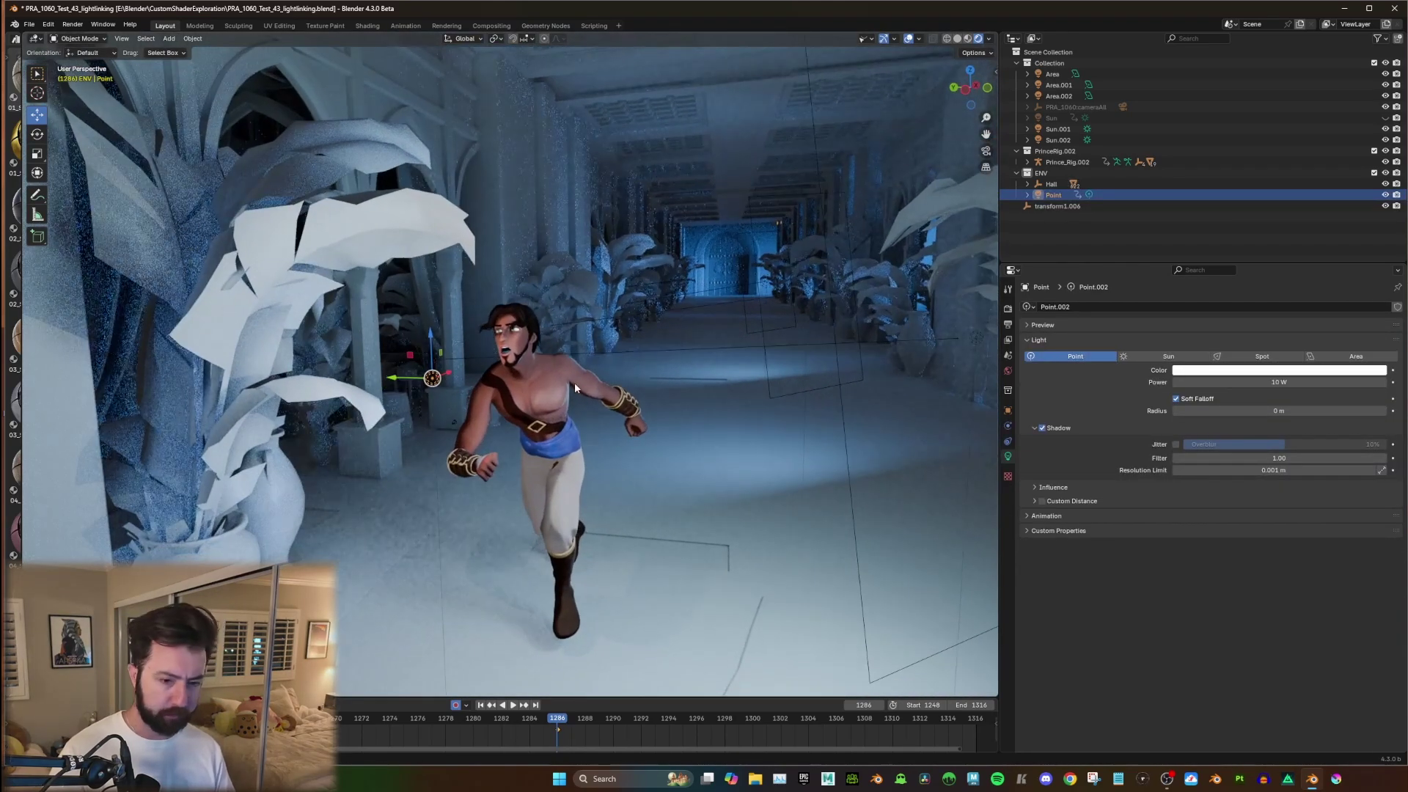
# Set the point light's color to yellow and its power to 94 W.
pyautogui.click(1193, 371)
pyautogui.click(1260, 371)
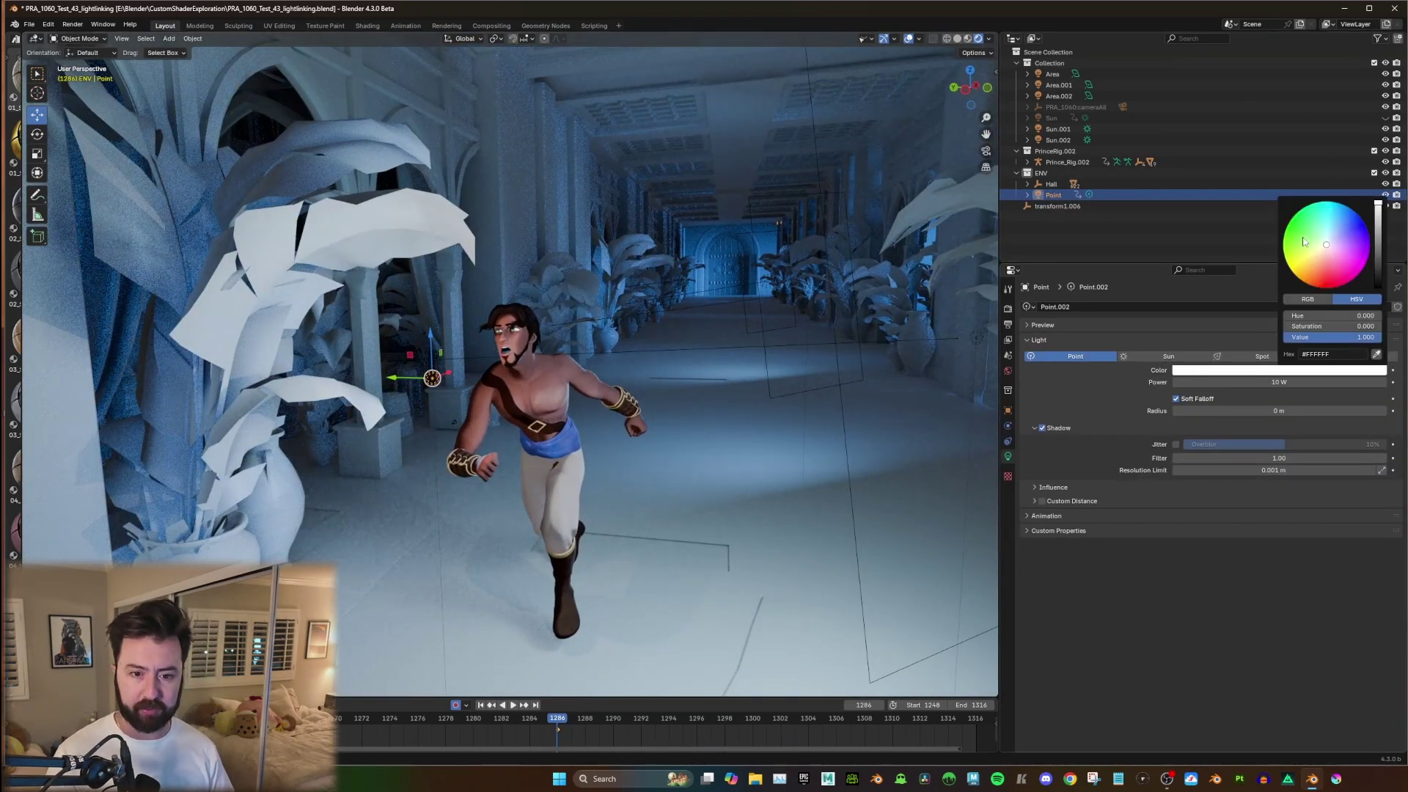
pyautogui.moveTo(1312, 240); pyautogui.dragTo(1306, 258)
pyautogui.moveTo(1280, 383); pyautogui.dragTo(1378, 382)
pyautogui.moveTo(453, 356); pyautogui.dragTo(435, 347, button='middle')
pyautogui.scroll(2, 436, 347)
pyautogui.scroll(2, 439, 335)
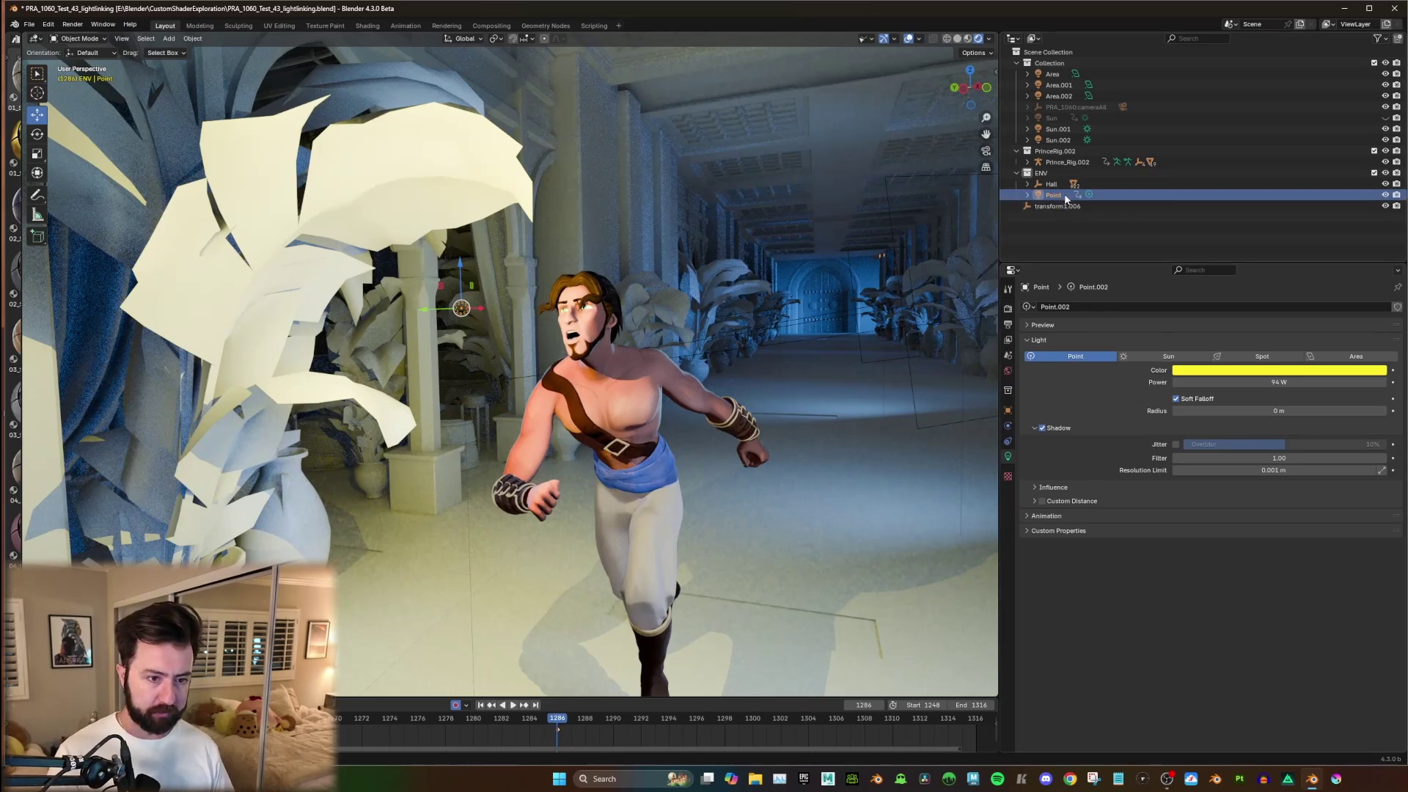
# Create a light linking collection for the Point light and add the body mesh CC_Base_Body1.002 to it.
pyautogui.click(1008, 413)
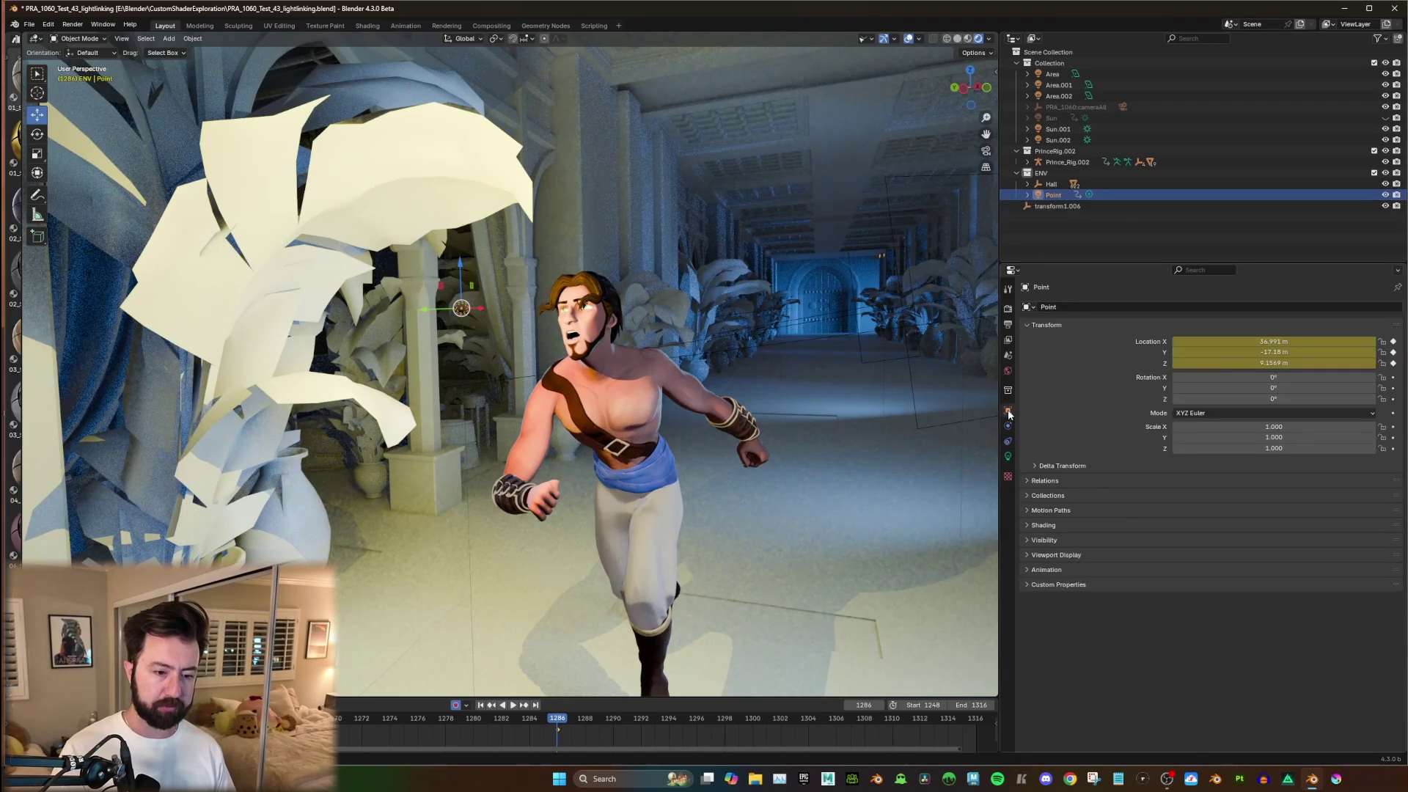
pyautogui.click(1026, 526)
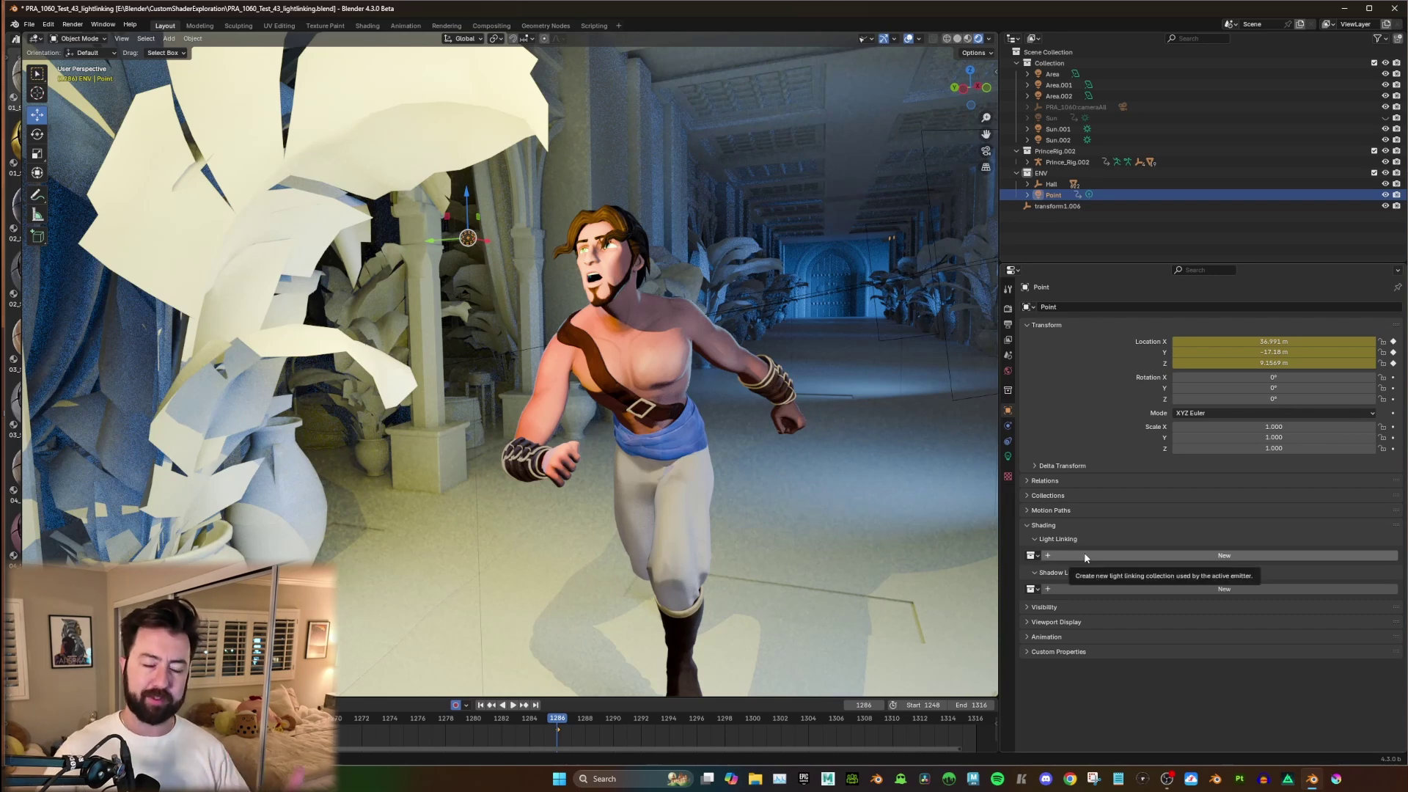
pyautogui.click(1220, 554)
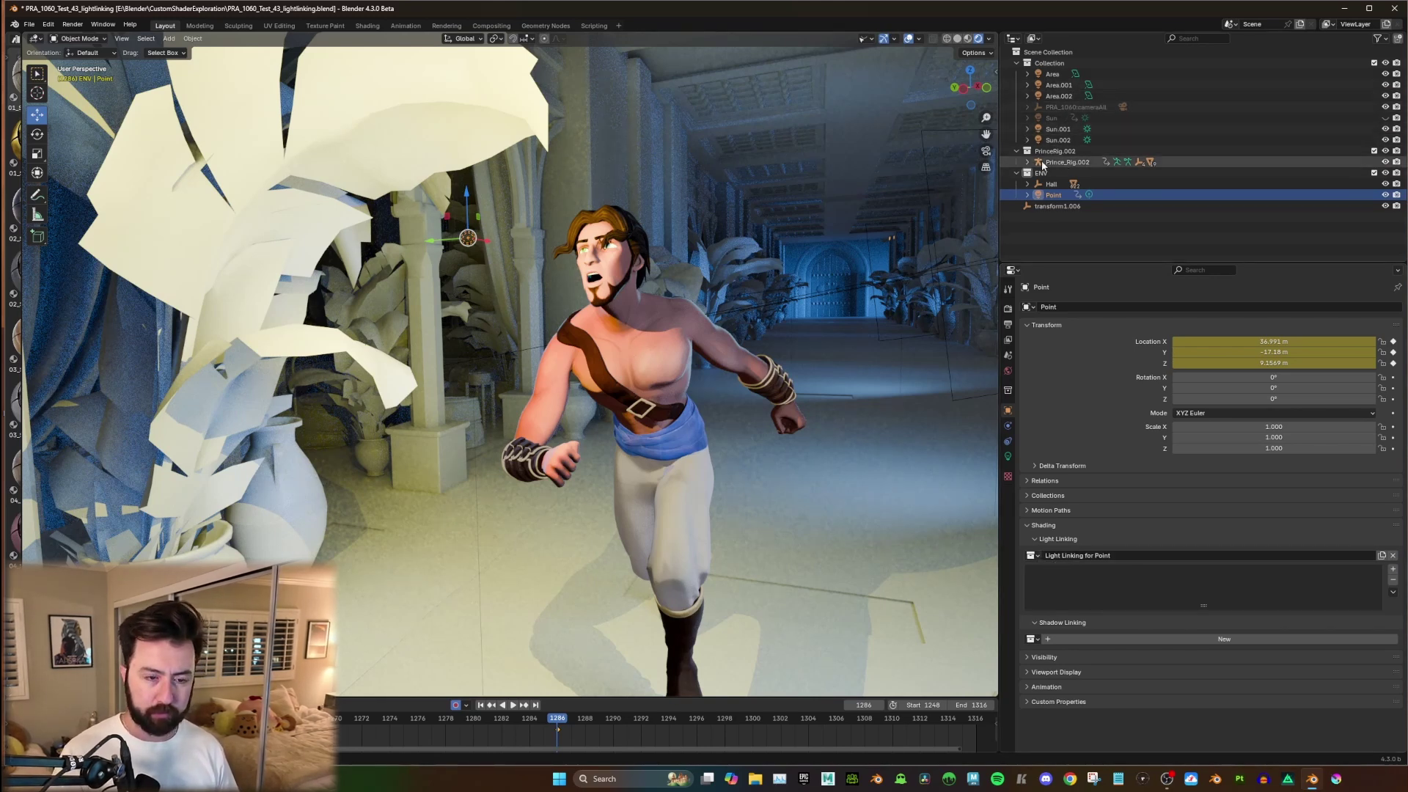
pyautogui.click(1028, 163)
pyautogui.scroll(-4, 1100, 166)
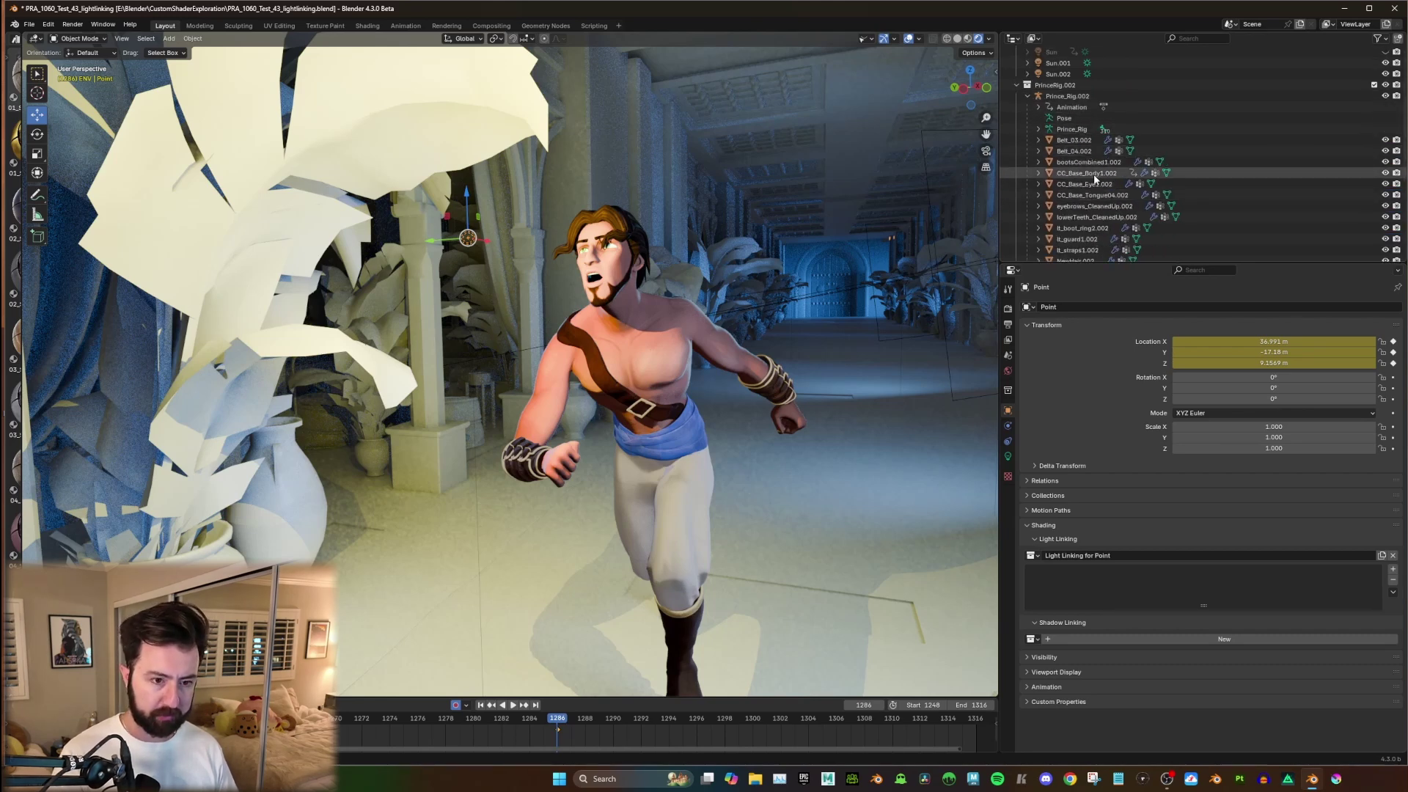
pyautogui.moveTo(1217, 174); pyautogui.dragTo(1091, 583)
# Add the hair mesh NewHair.002 to the Point light's light linking collection.
pyautogui.click(792, 189)
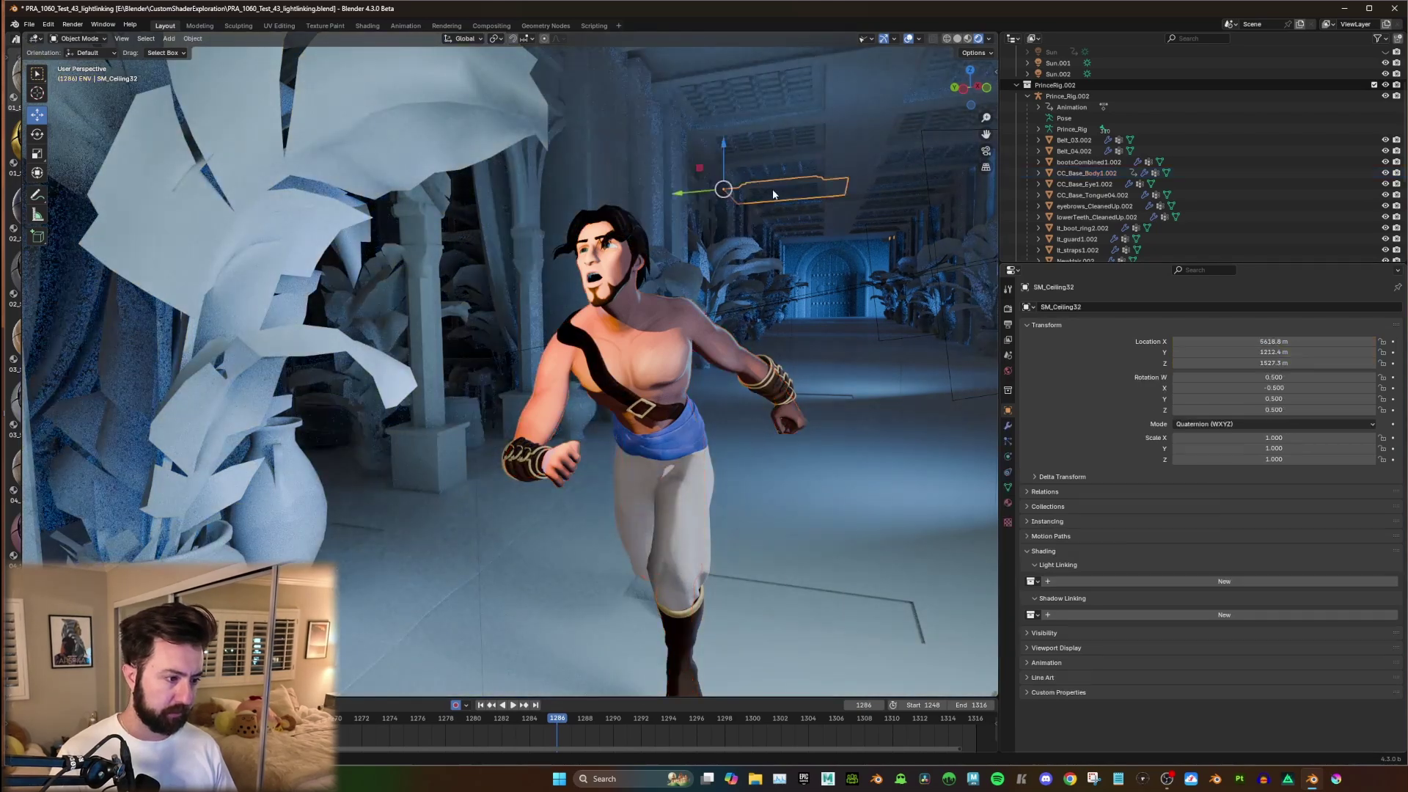
pyautogui.scroll(3, 697, 253)
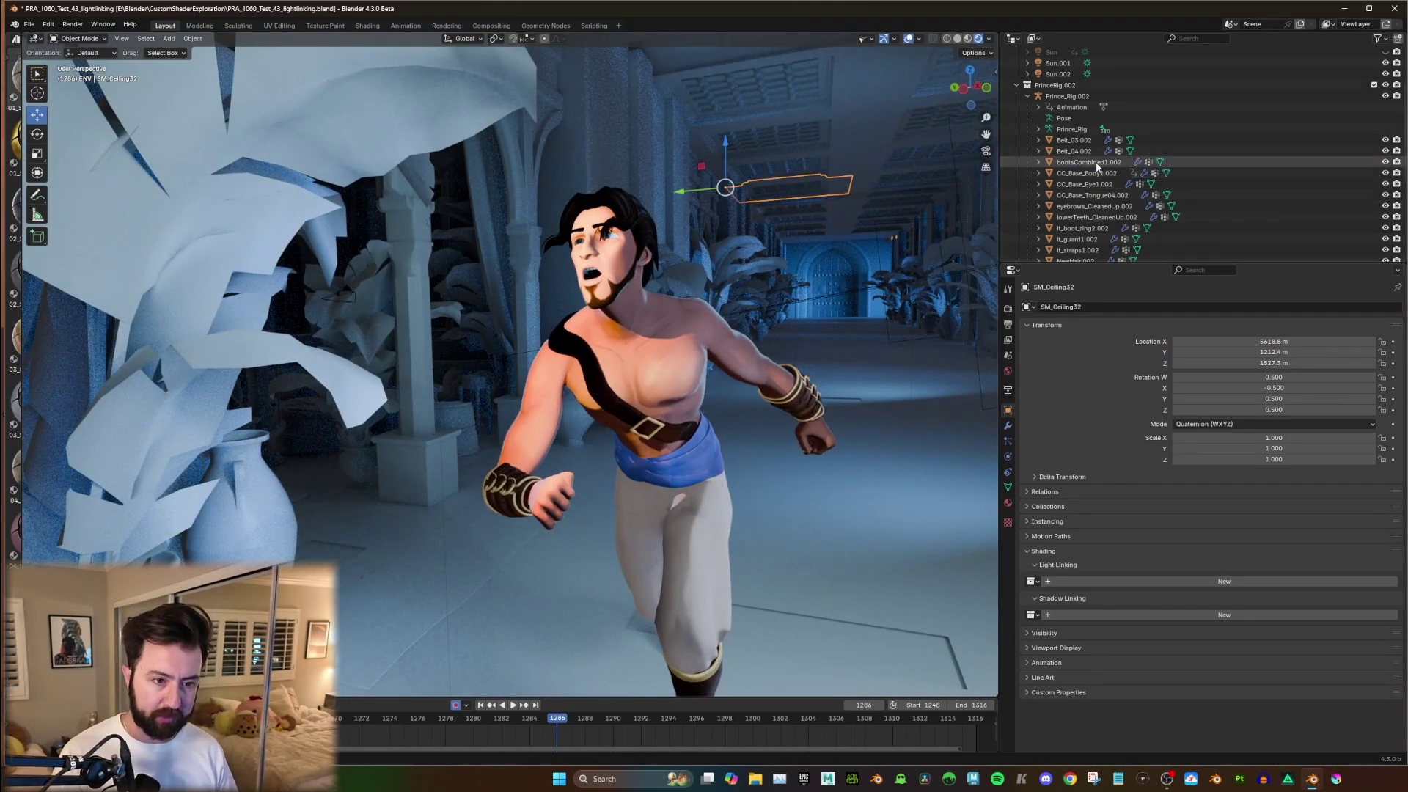
pyautogui.scroll(-1, 1090, 192)
pyautogui.click(1074, 239)
pyautogui.scroll(-5, 1051, 242)
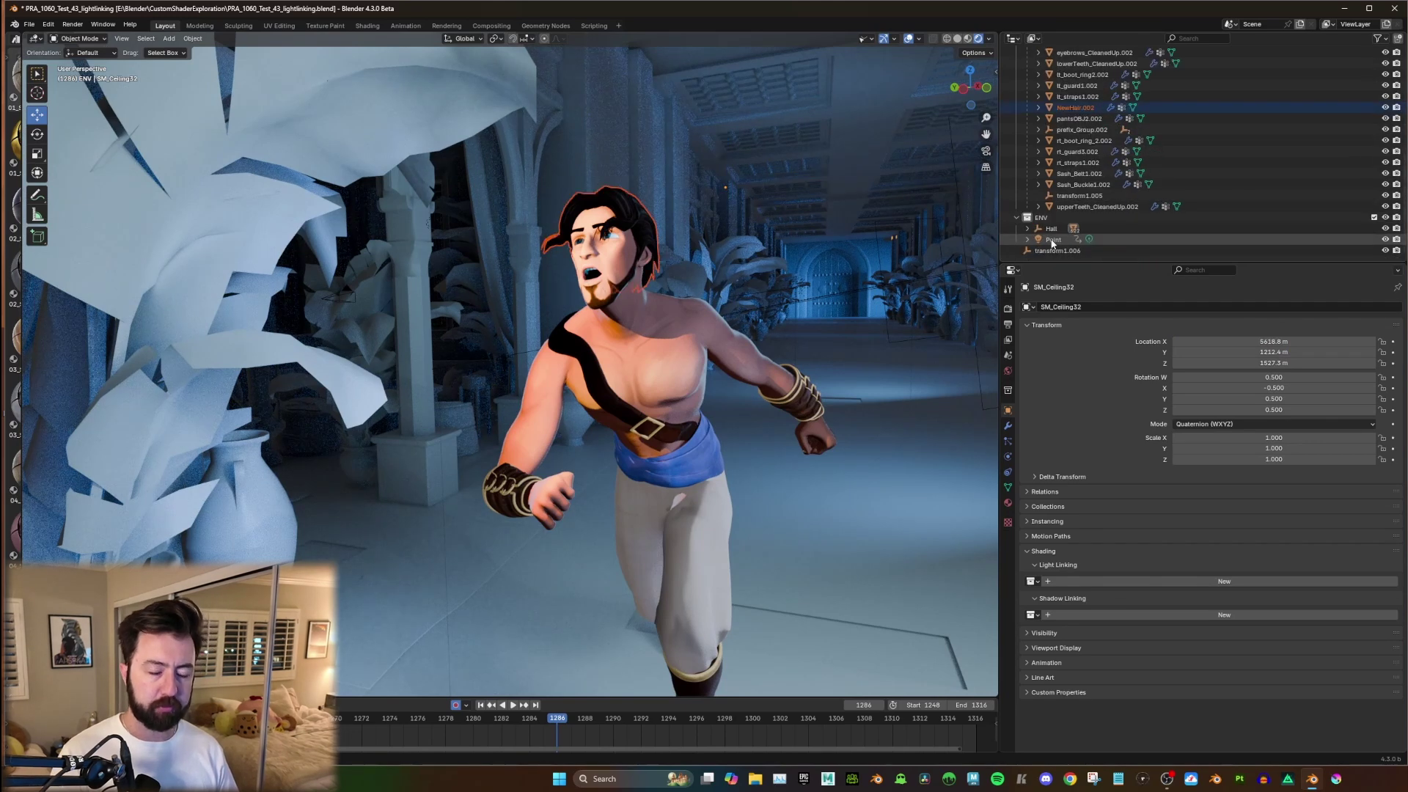
pyautogui.click(1051, 240)
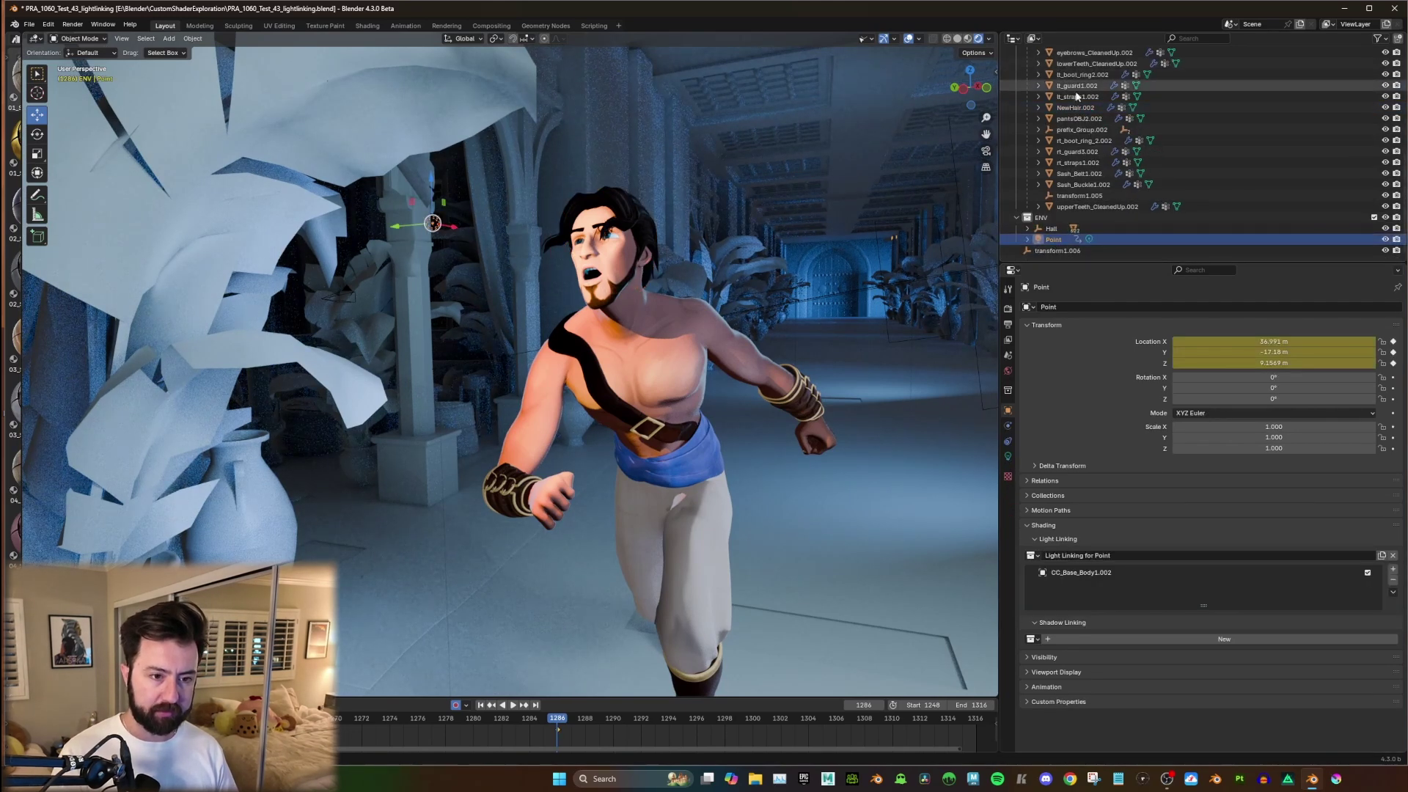
pyautogui.moveTo(1075, 108); pyautogui.dragTo(1072, 592)
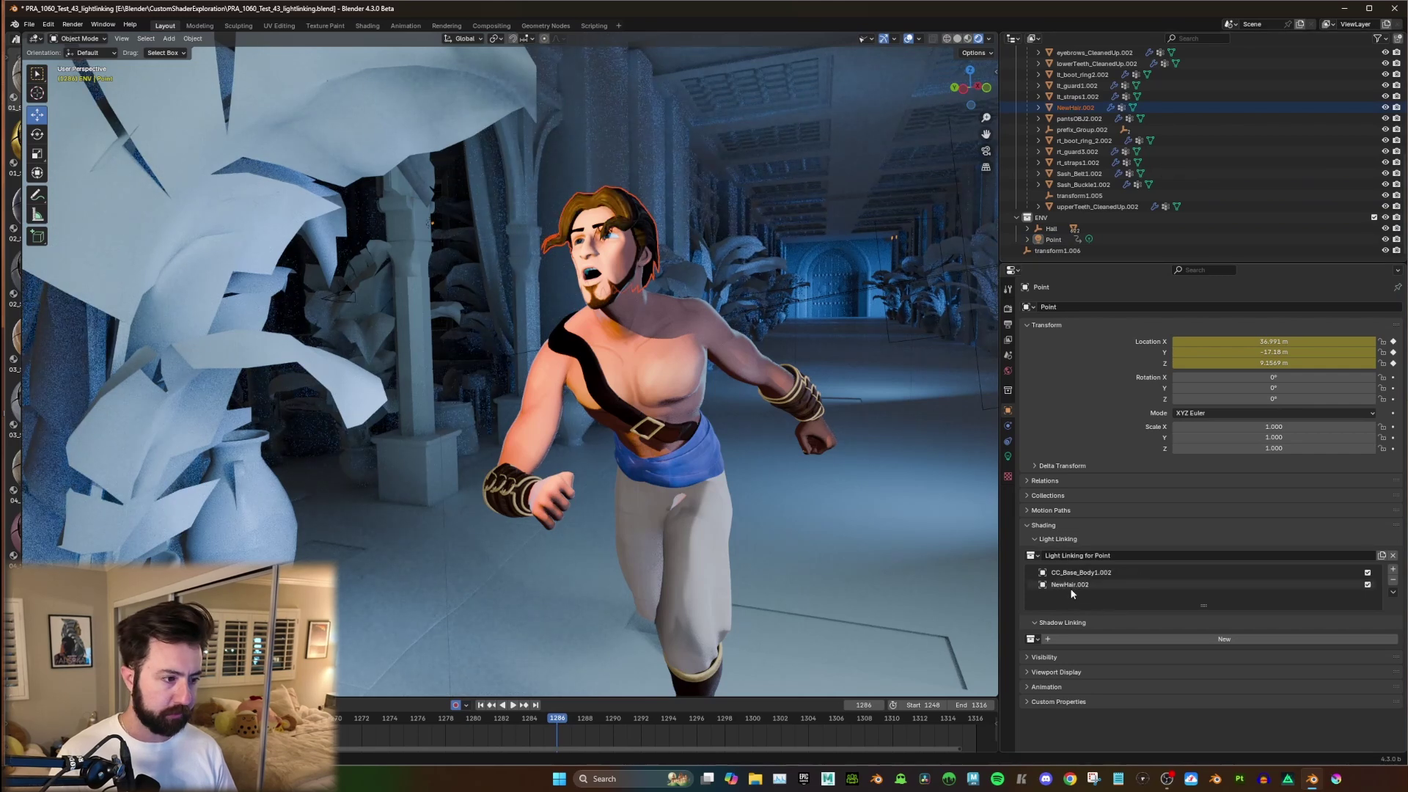
# Unlink the light linking collection from the Point light.
pyautogui.click(682, 232)
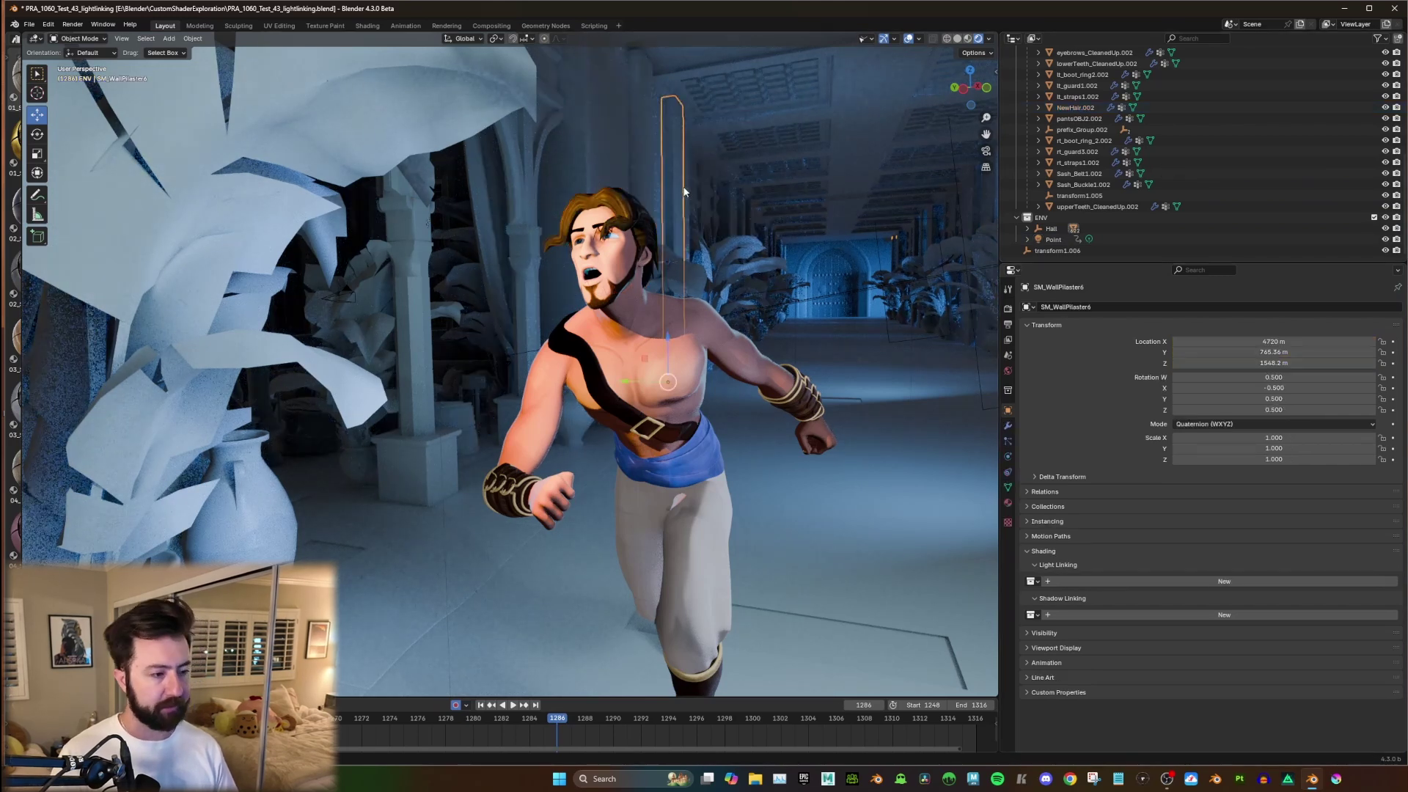
pyautogui.click(1053, 240)
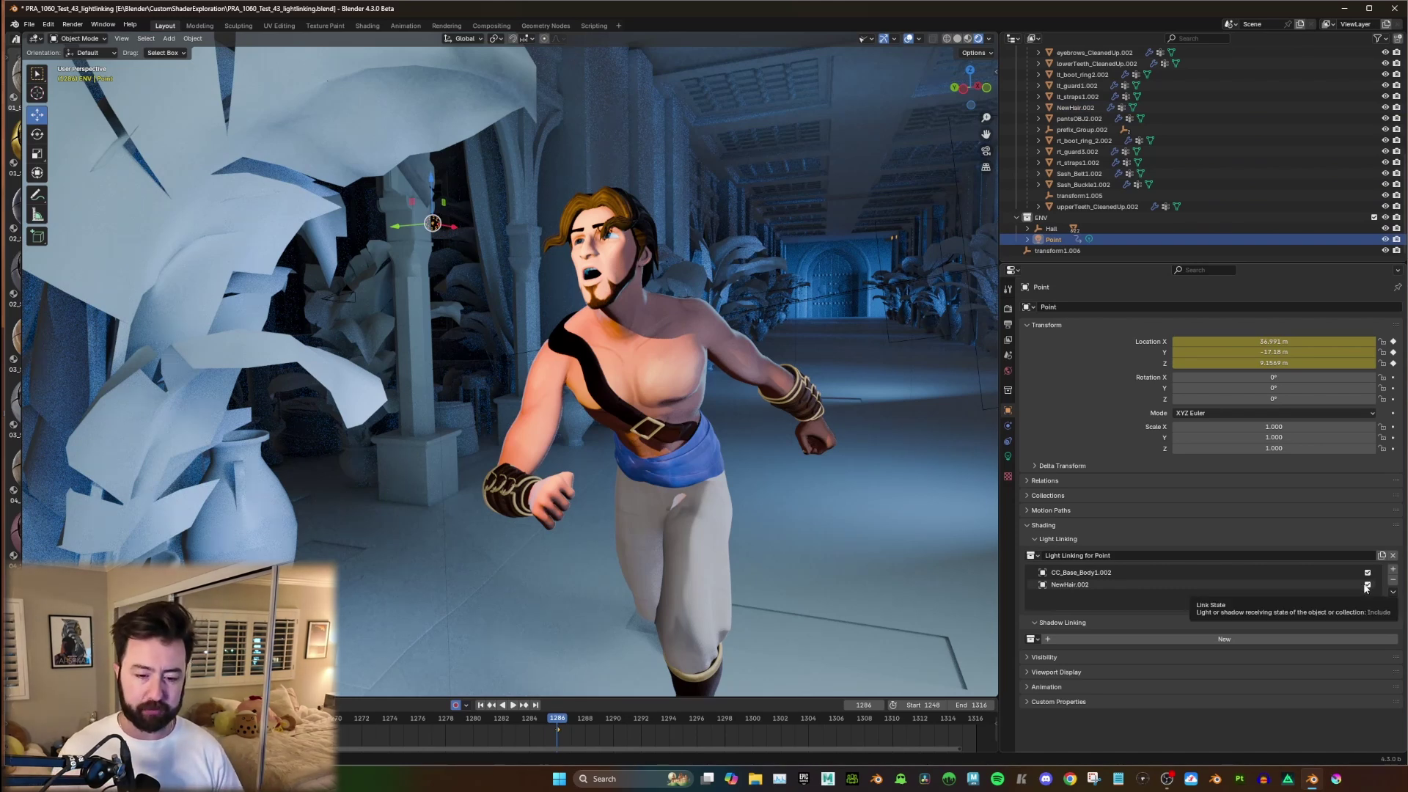
pyautogui.click(1393, 555)
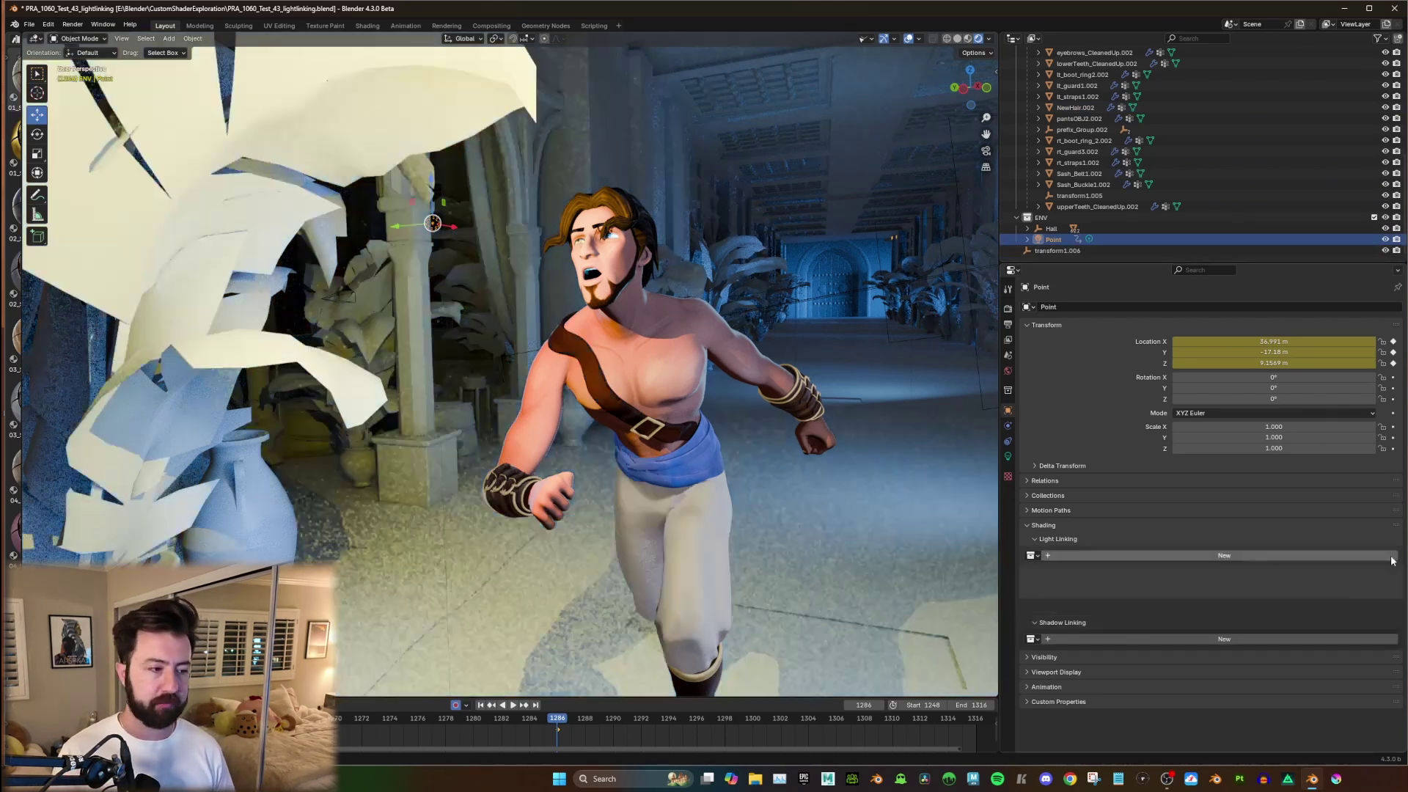
pyautogui.click(740, 163)
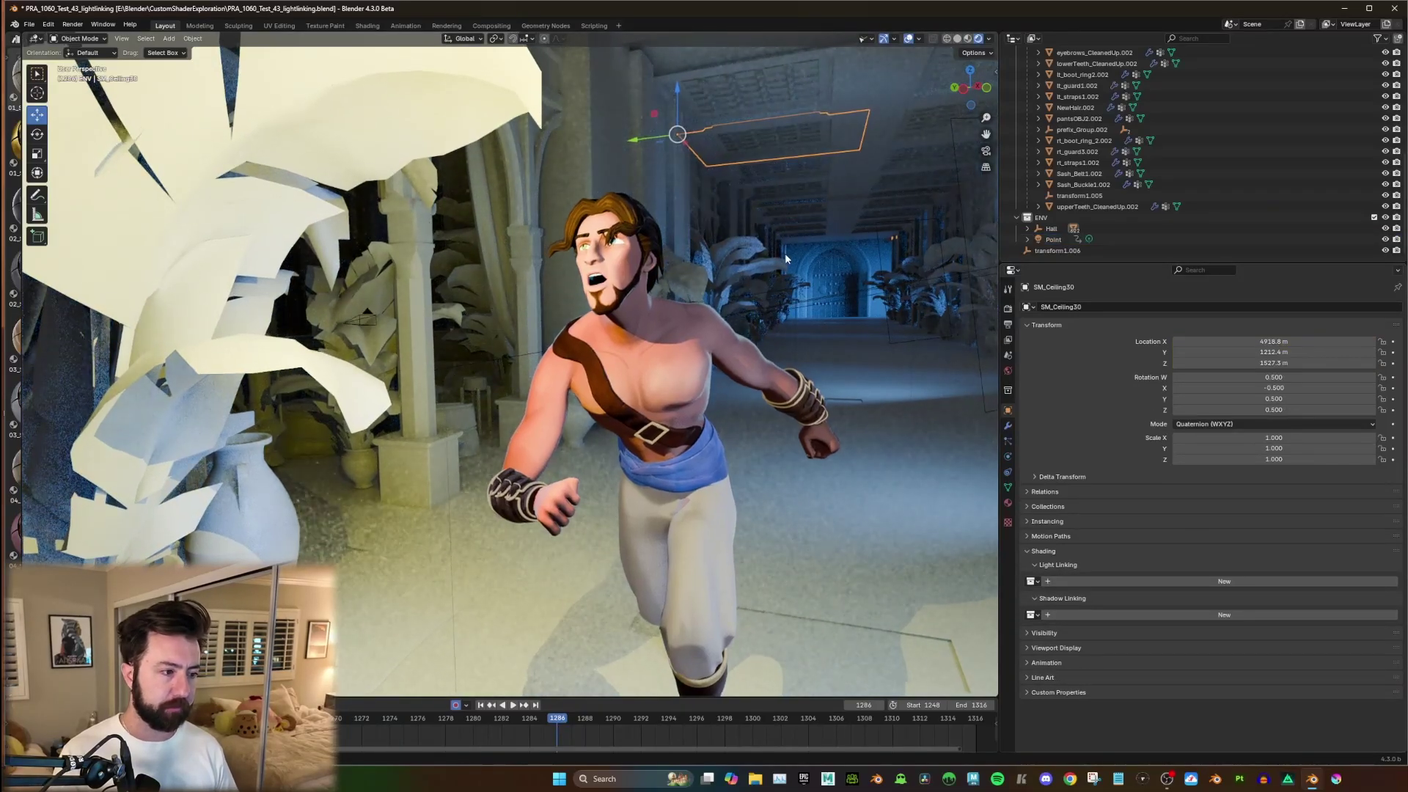
pyautogui.scroll(1, 783, 251)
pyautogui.scroll(5, 1151, 220)
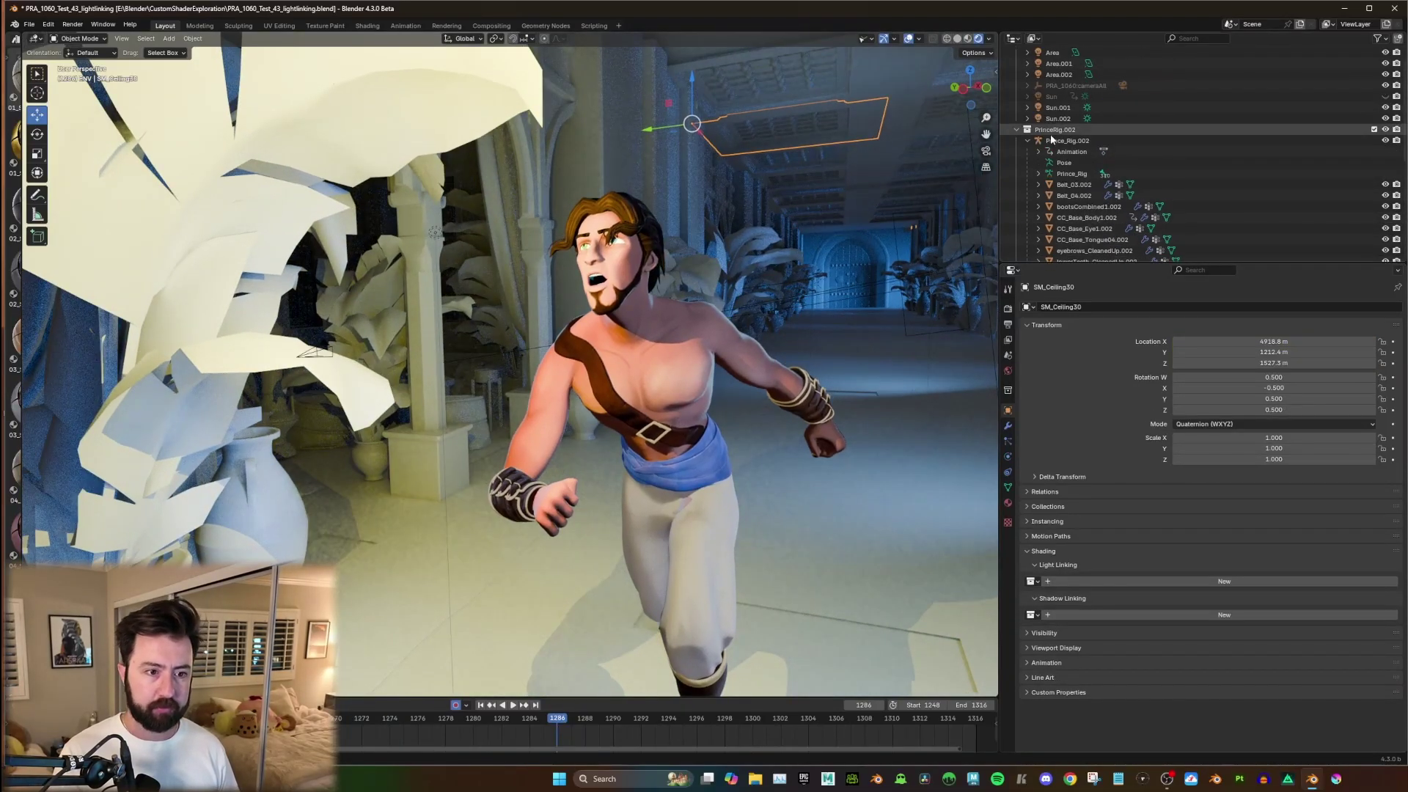
# Assign the PrinceRig.002 collection as the Point light's light linking collection.
pyautogui.scroll(-8, 1100, 235)
pyautogui.click(1053, 239)
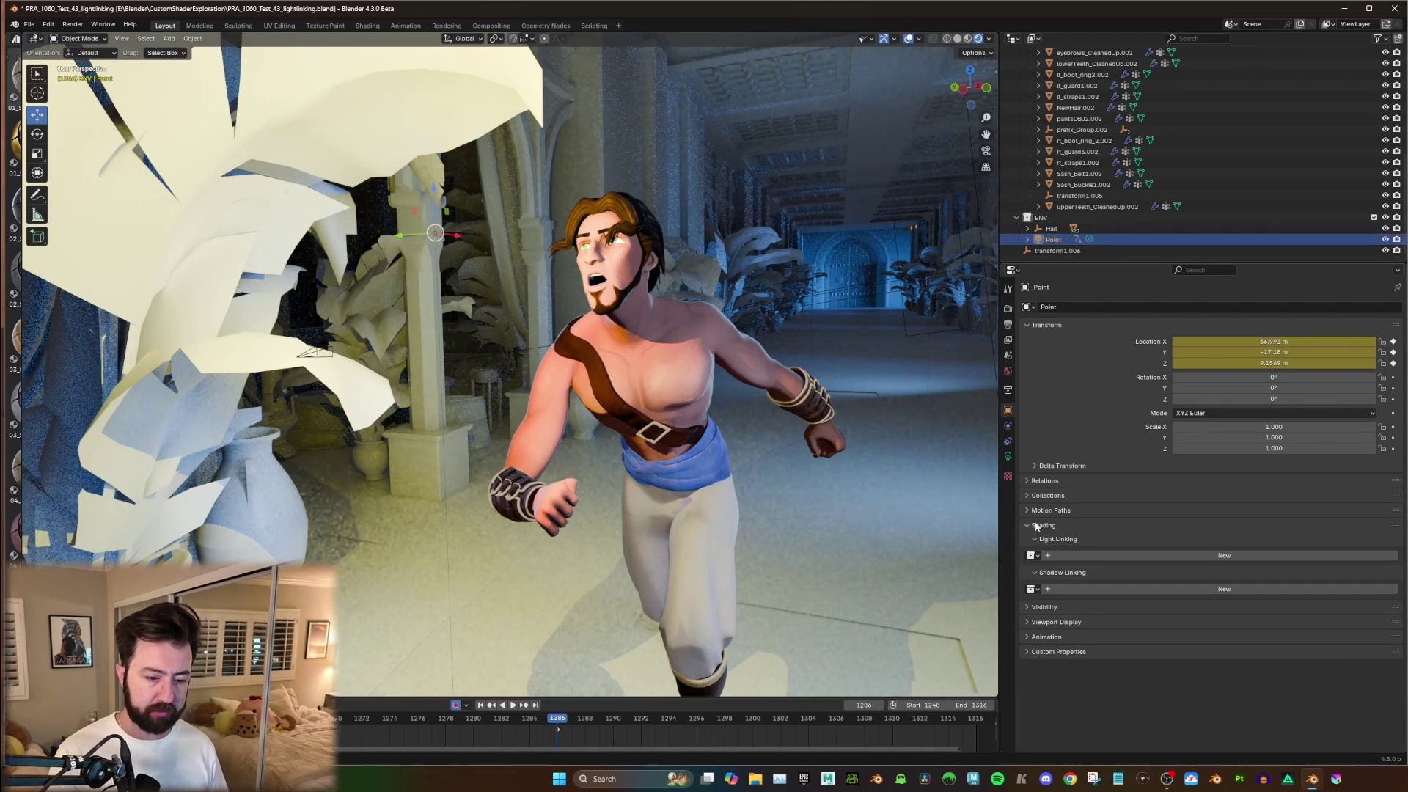
pyautogui.click(1036, 559)
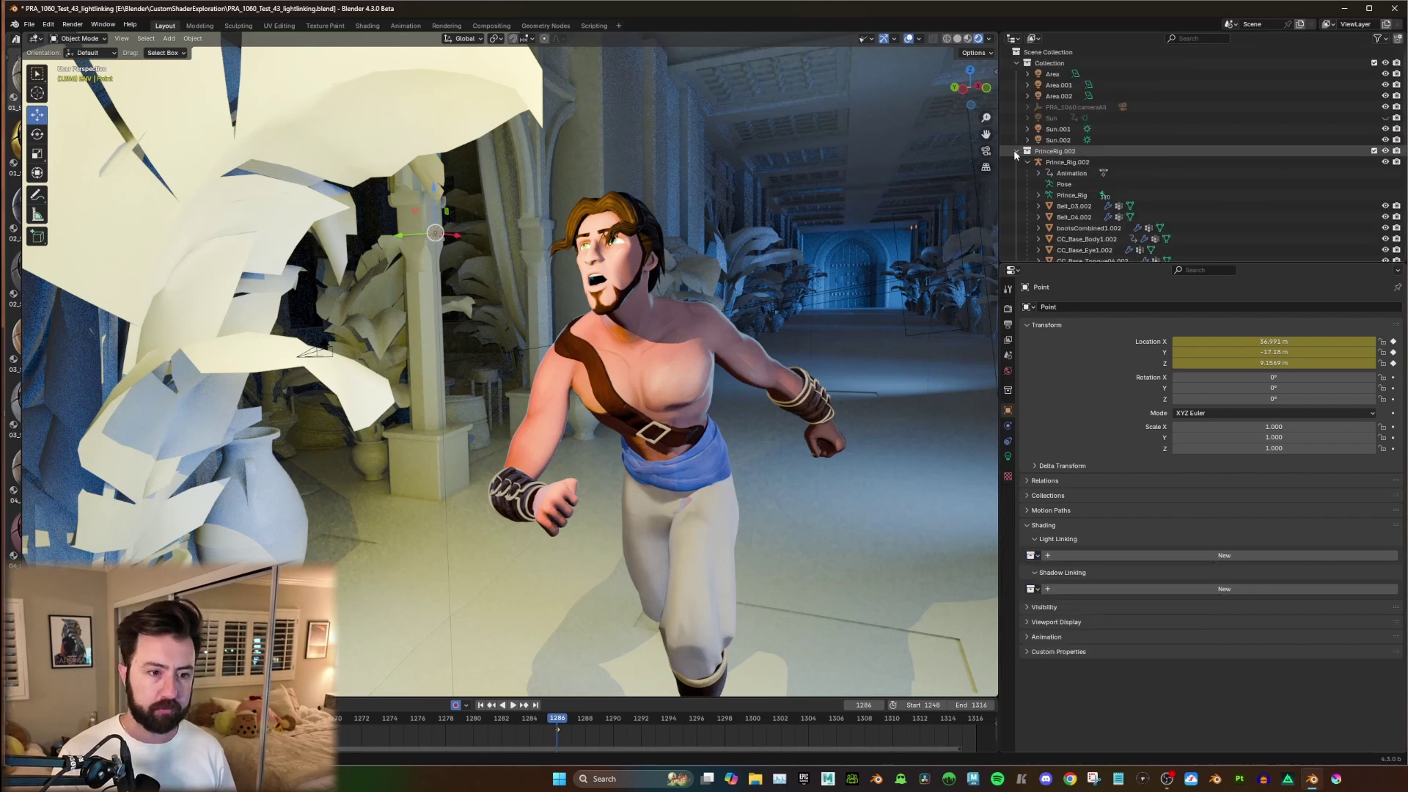
pyautogui.click(1017, 152)
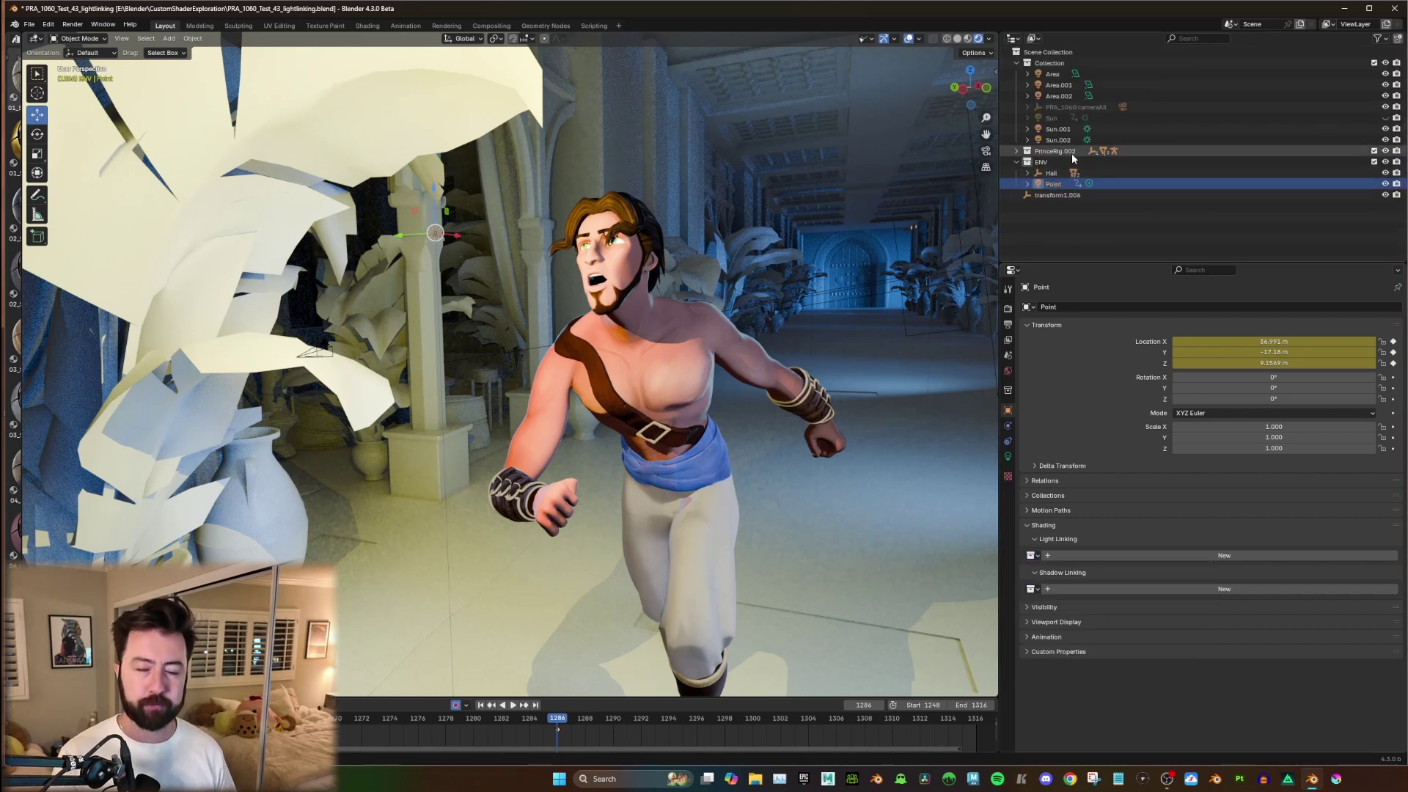
pyautogui.click(1055, 154)
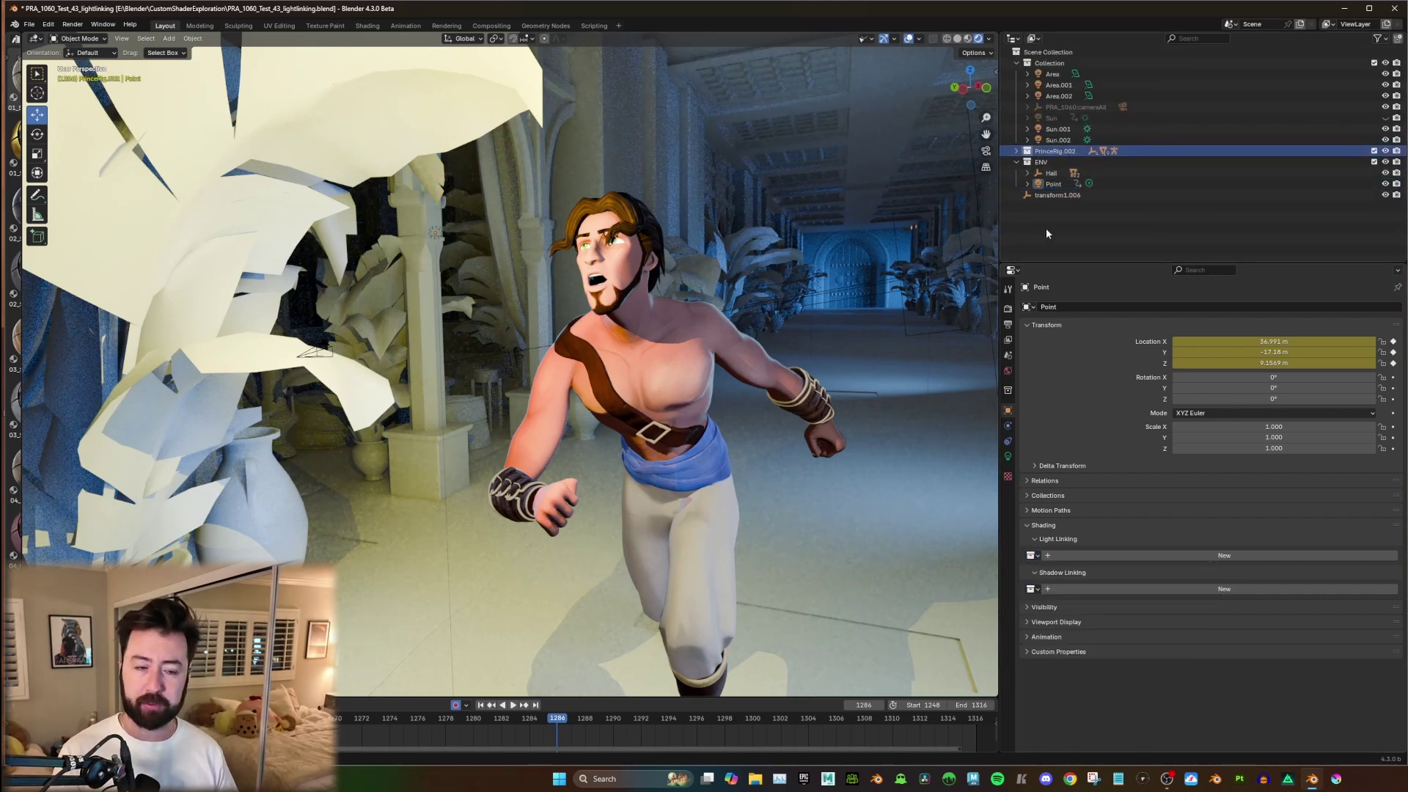
pyautogui.click(1032, 555)
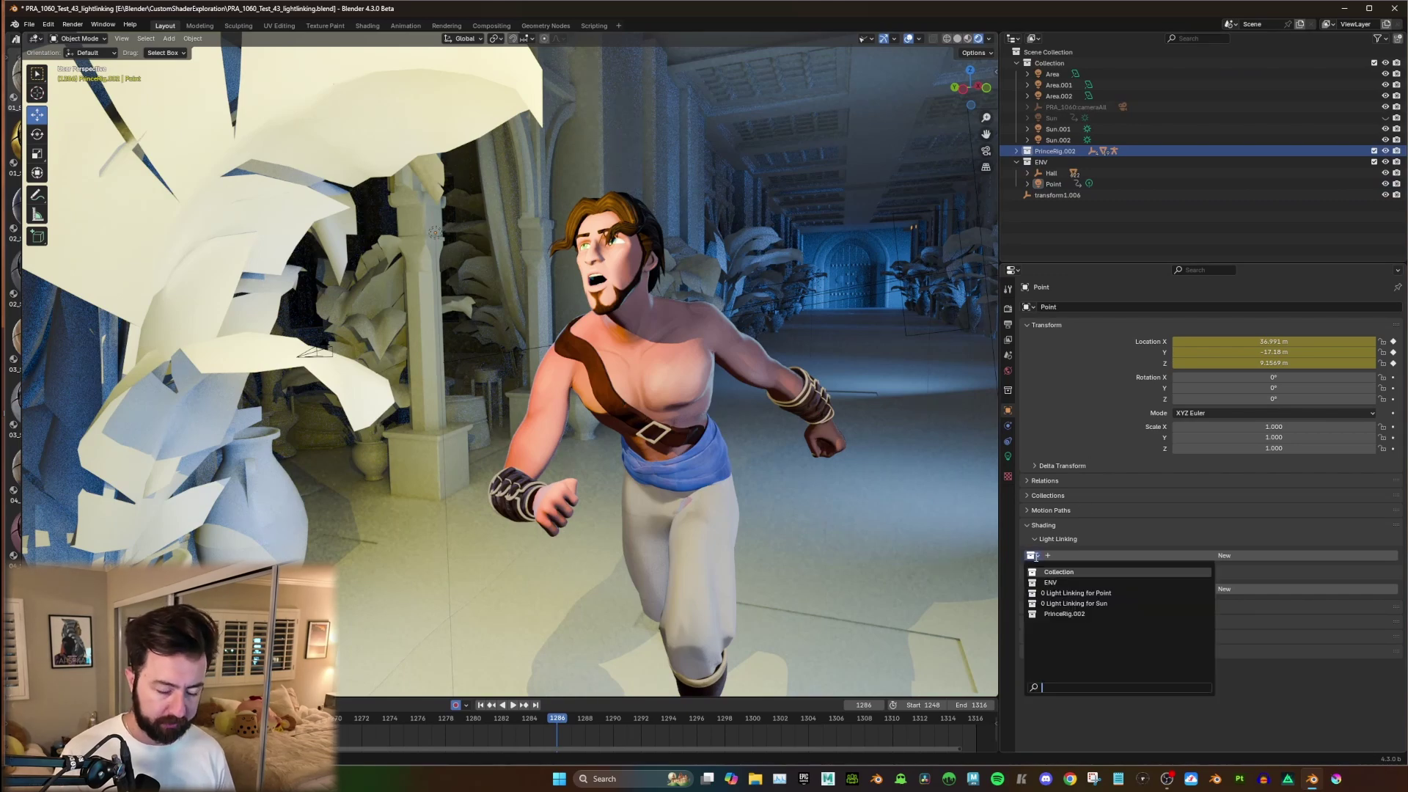
pyautogui.click(1069, 620)
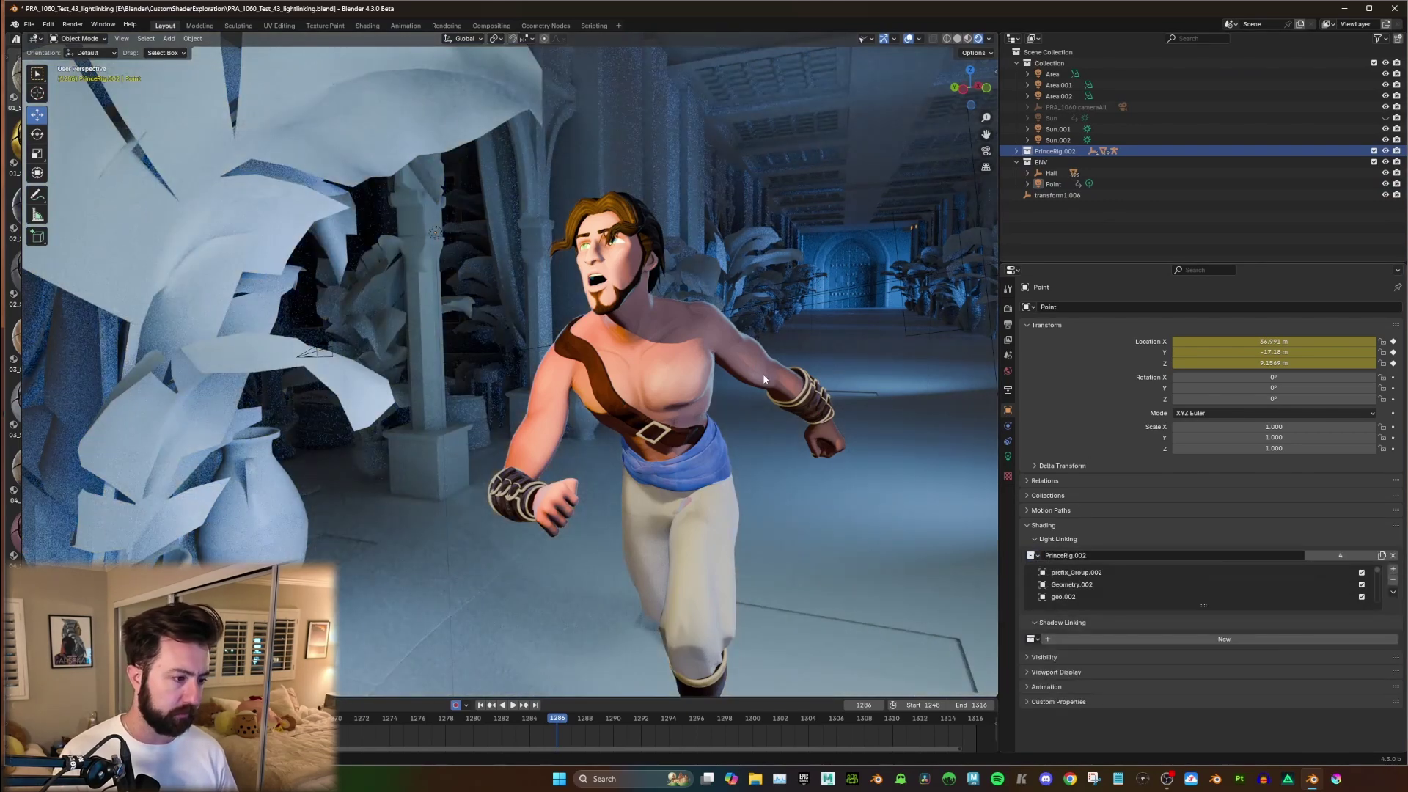
# Move the Point light along X to about 37.5 m, in front of the character.
pyautogui.click(782, 203)
pyautogui.moveTo(762, 322); pyautogui.dragTo(653, 352, button='middle')
pyautogui.click(1056, 187)
pyautogui.moveTo(704, 242); pyautogui.dragTo(491, 297, button='middle')
pyautogui.moveTo(412, 283); pyautogui.dragTo(593, 256)
pyautogui.moveTo(592, 257); pyautogui.dragTo(691, 226, button='middle')
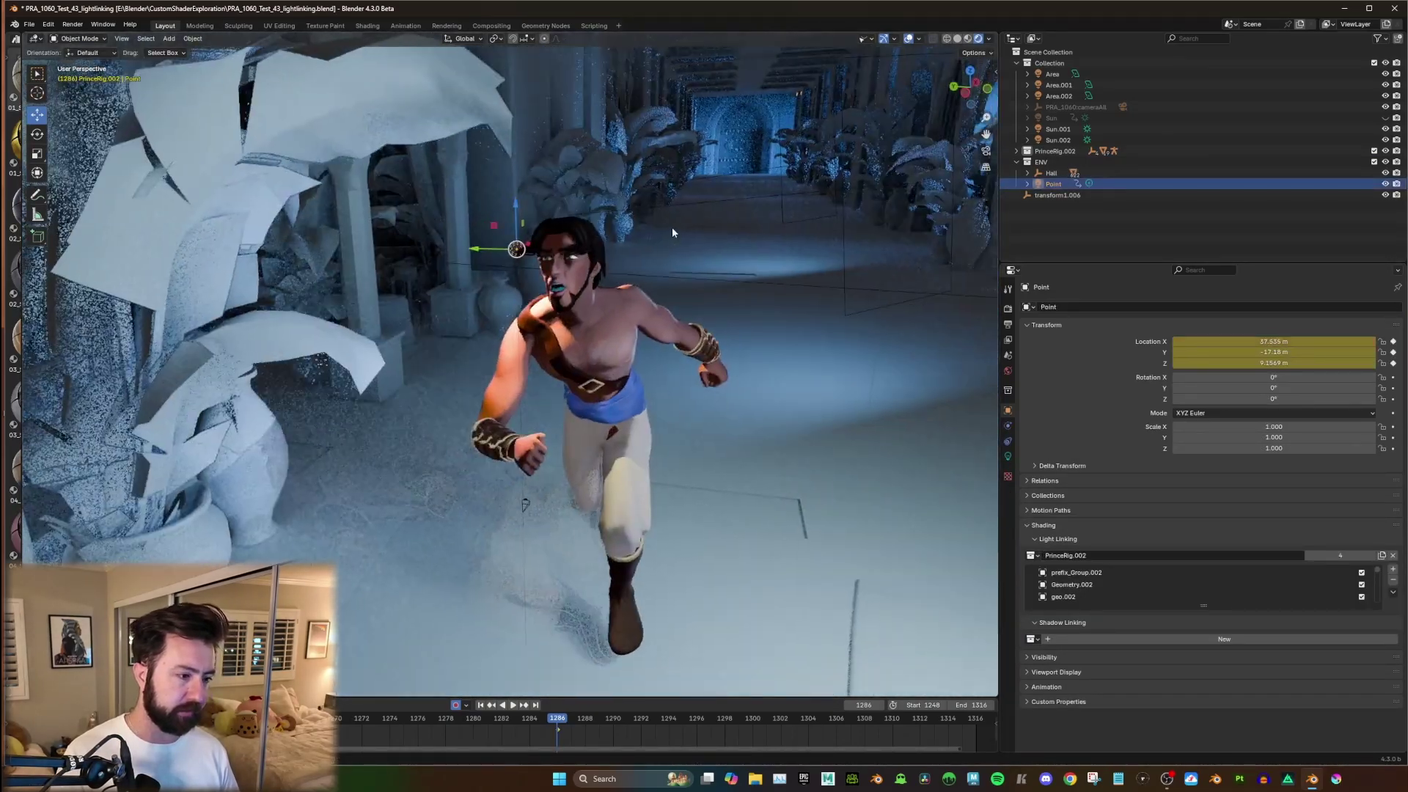
# In the camera view, lower the Point light to about Z 9.1 m and shift it to about Y -17.17 m.
pyautogui.click(985, 151)
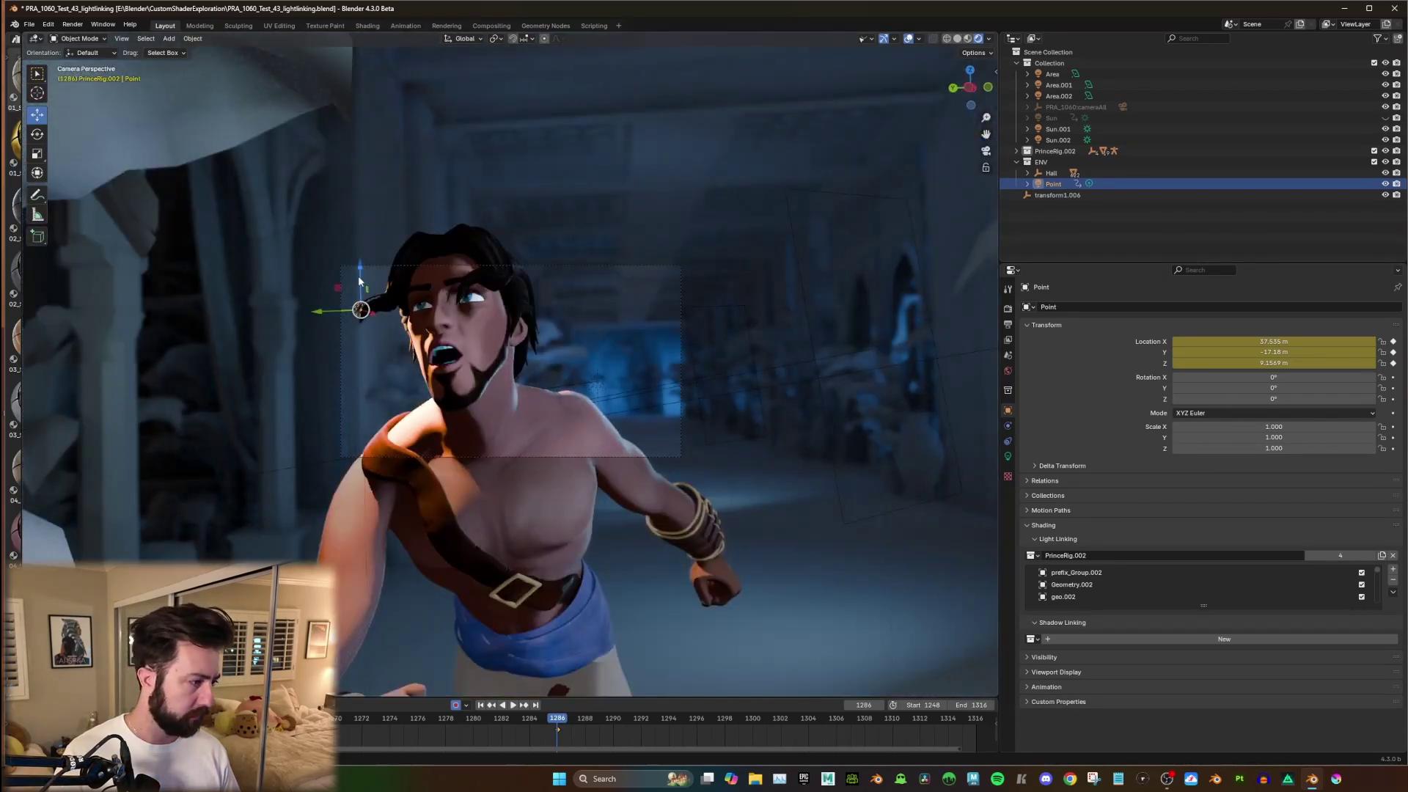
pyautogui.moveTo(359, 280); pyautogui.dragTo(359, 312)
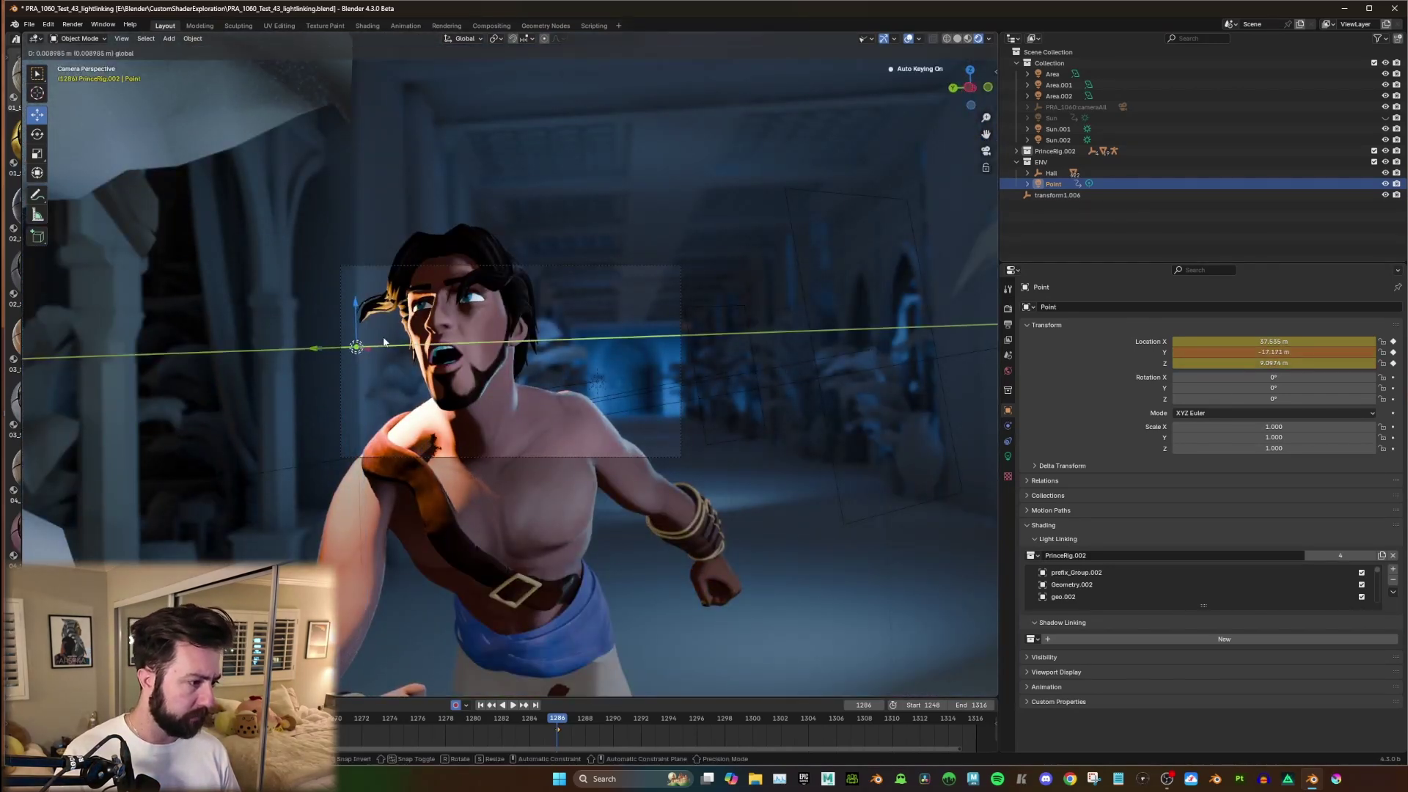
pyautogui.scroll(4, 384, 342)
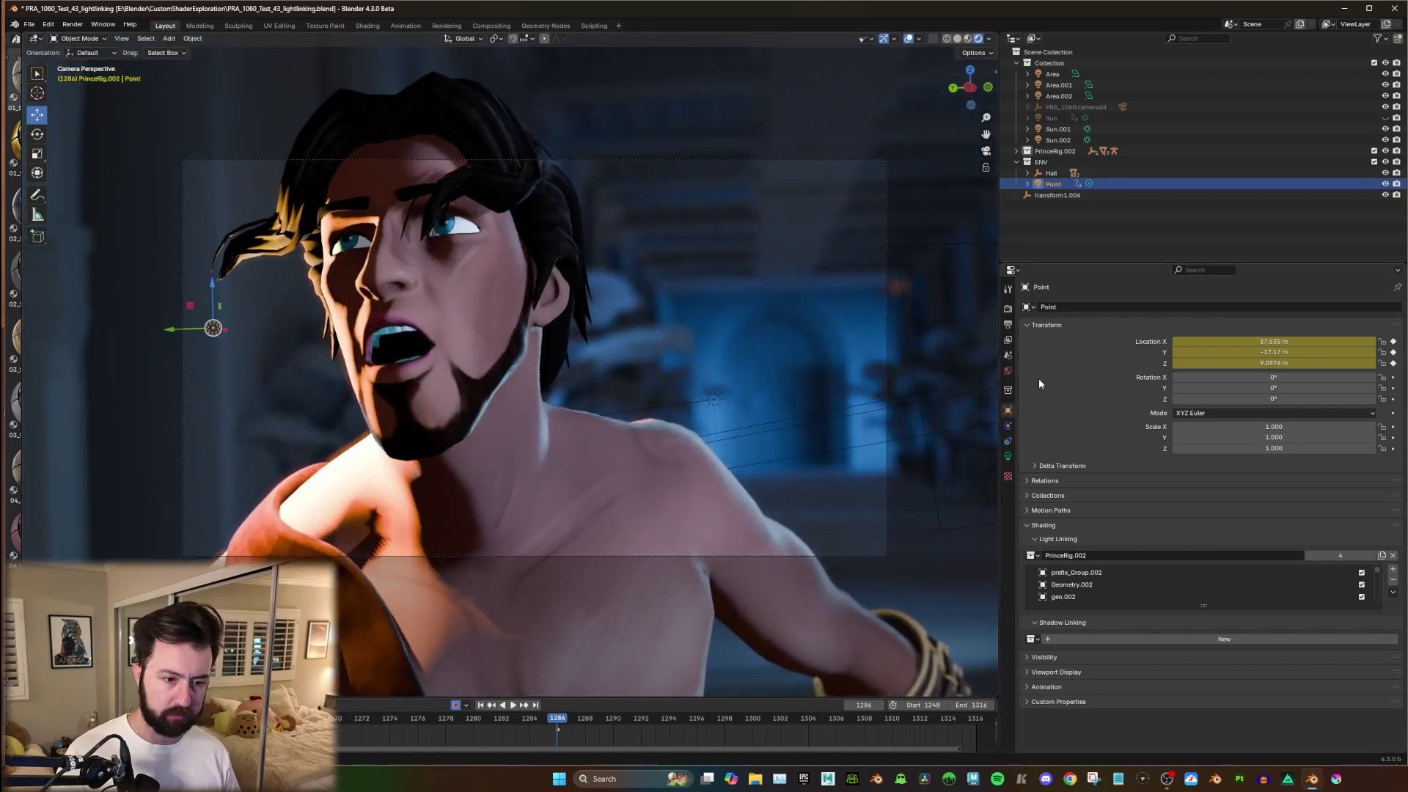
# Reduce the Point light's power to about 12 W and check the character's lighting outside the camera view.
pyautogui.click(1008, 456)
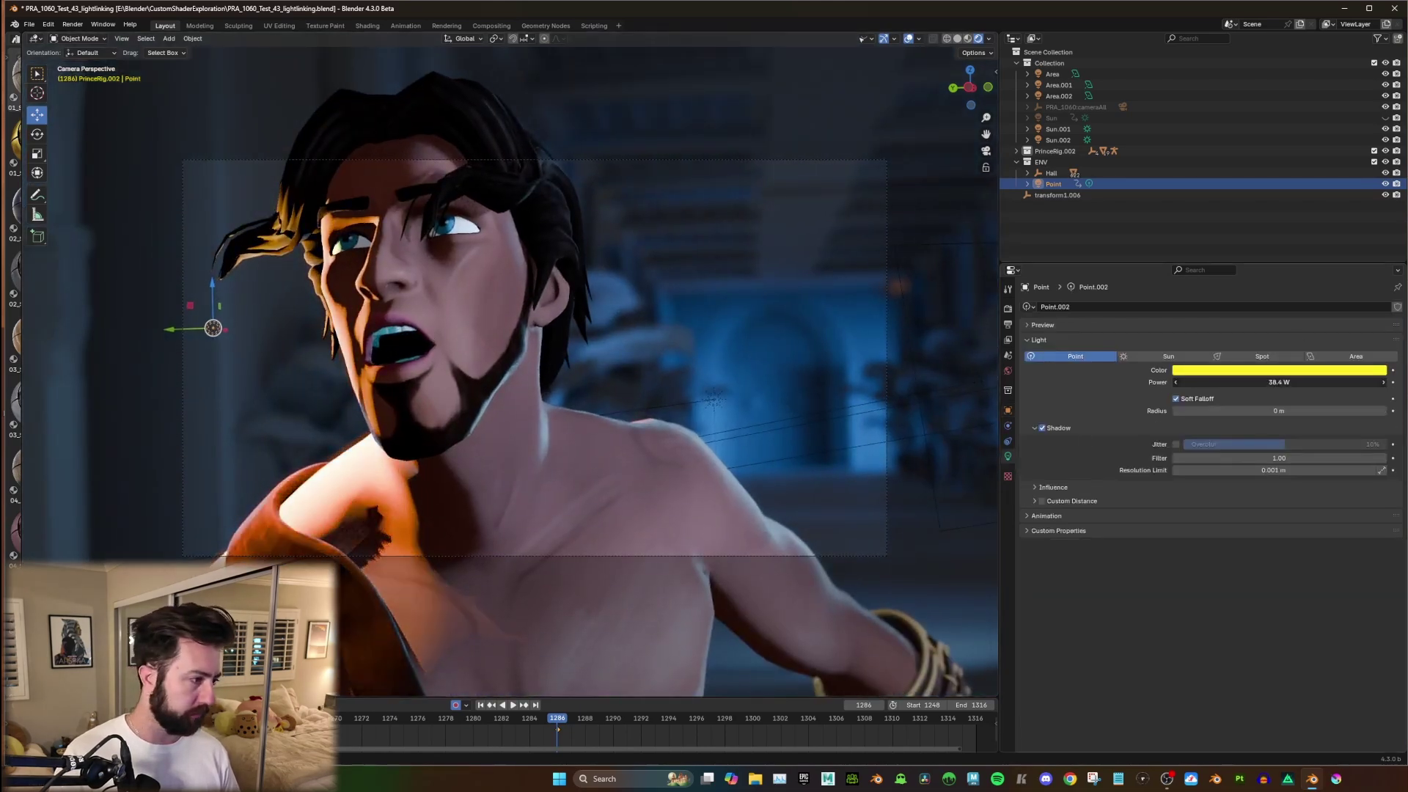
pyautogui.moveTo(1279, 382)
pyautogui.mouseDown()
pyautogui.moveTo(1248, 382)
pyautogui.moveTo(1262, 382)
pyautogui.mouseUp()
pyautogui.press('KP_0')
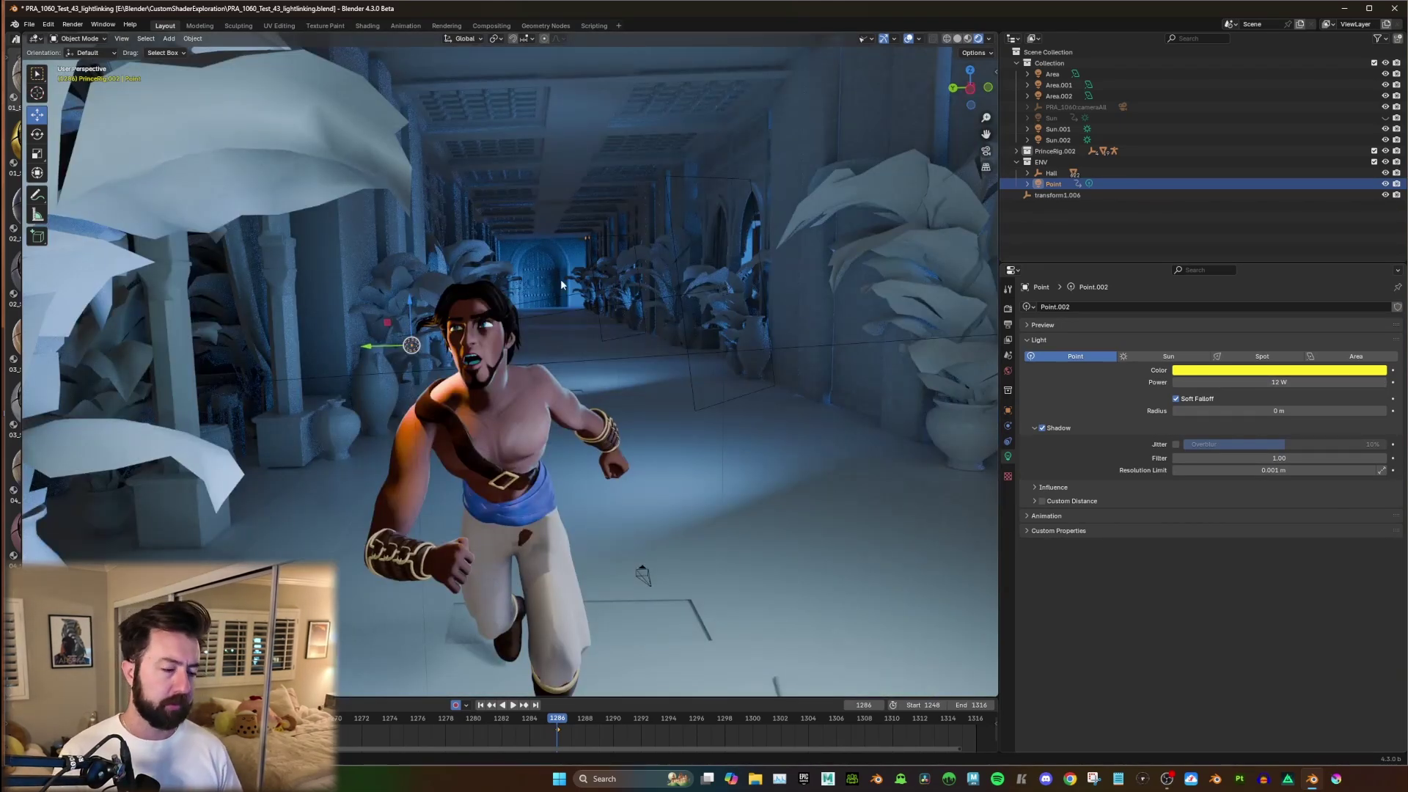
pyautogui.moveTo(614, 293); pyautogui.dragTo(596, 293, button='middle')
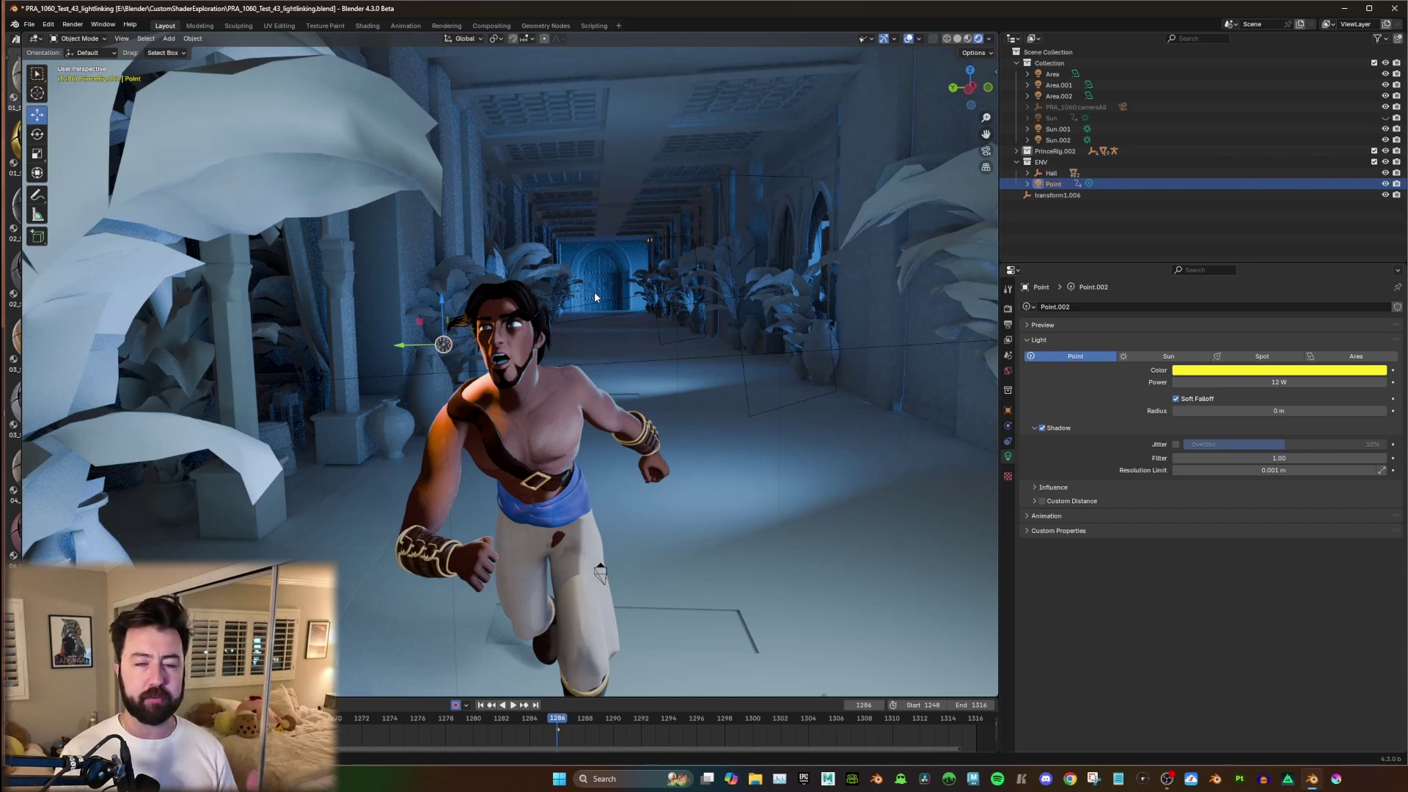
# Delete the Point light from the ENV collection.
pyautogui.click(1052, 173)
pyautogui.click(1053, 184)
pyautogui.press('x')
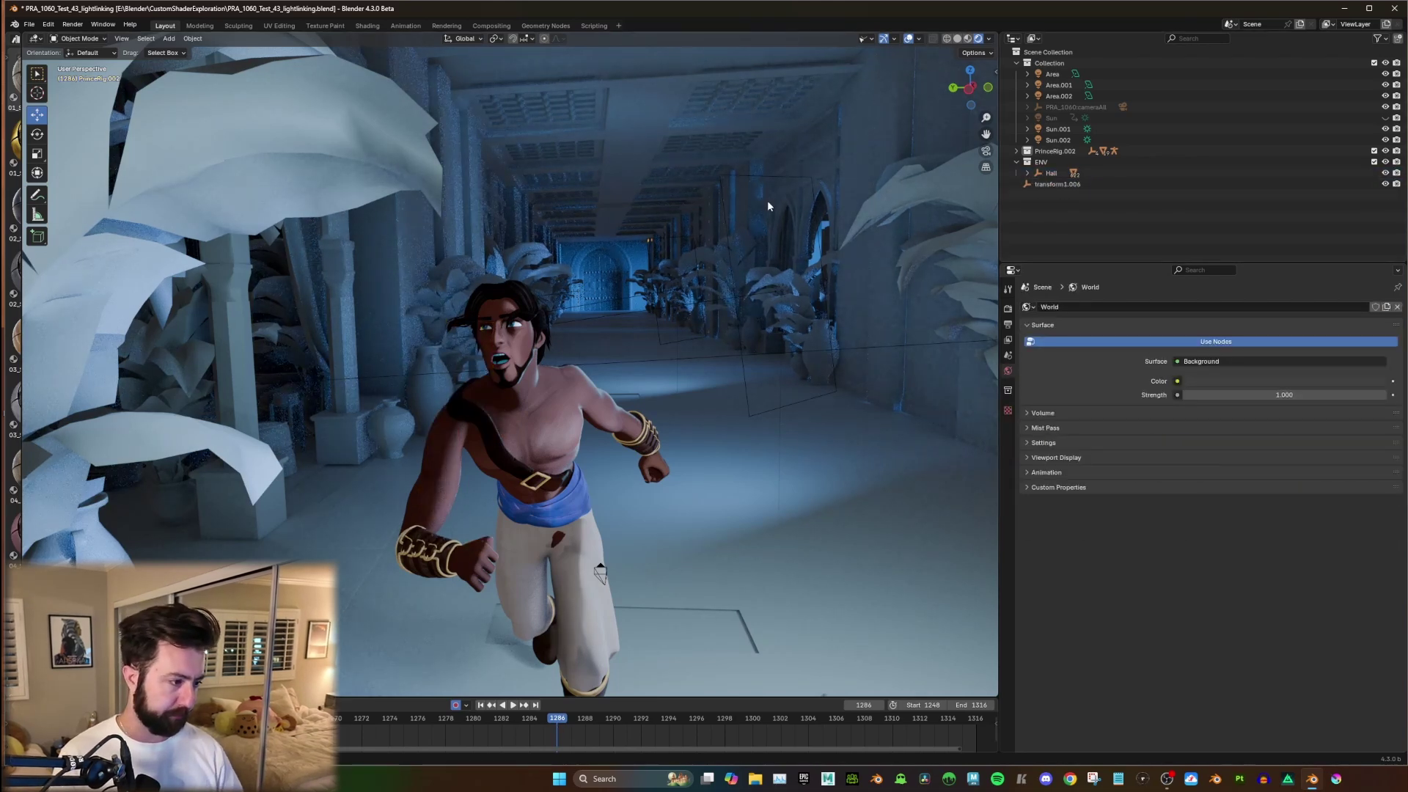
# Unhide the orange Sun light in the viewport and select it, with the character and hallway in view.
pyautogui.click(1079, 118)
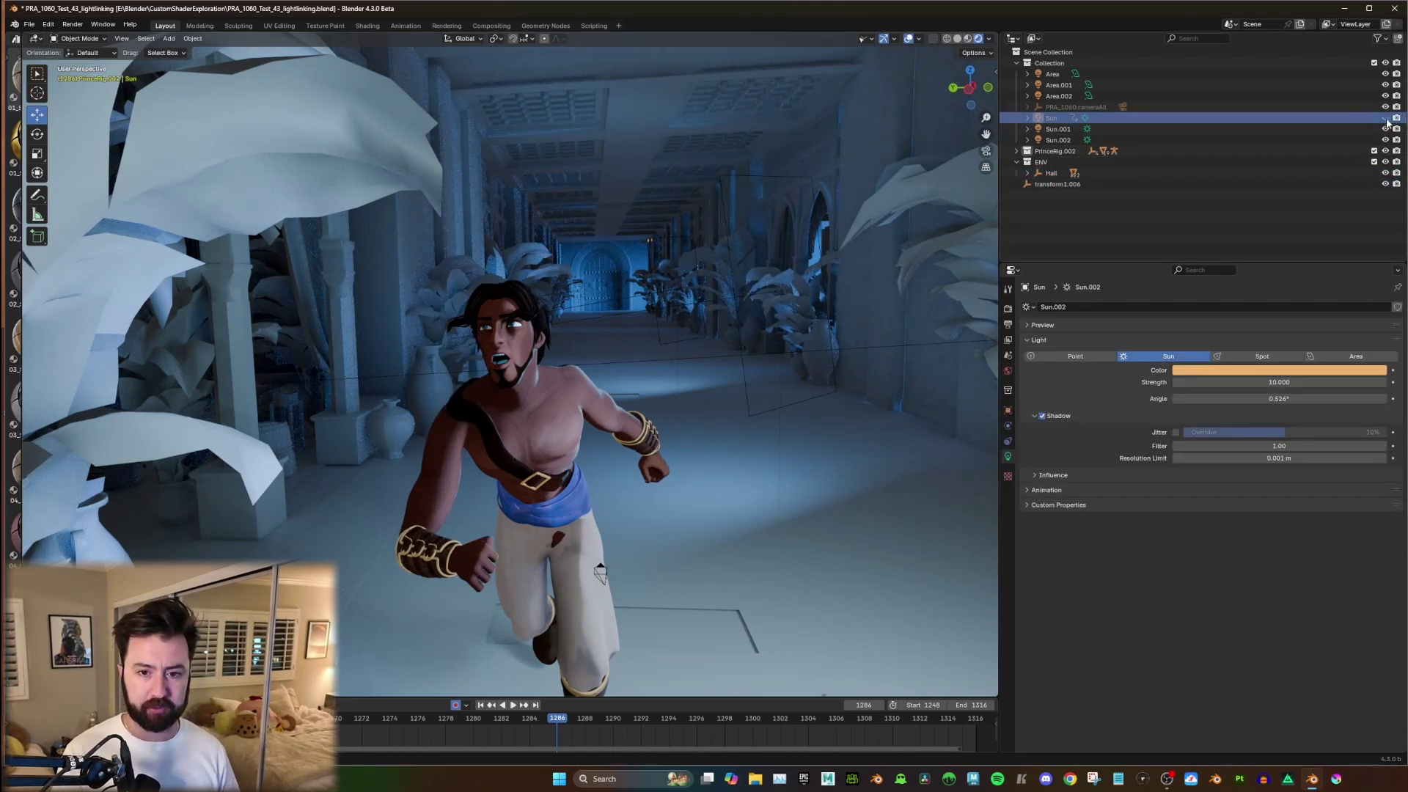
pyautogui.moveTo(707, 306); pyautogui.dragTo(605, 331, button='middle')
pyautogui.scroll(-3, 605, 330)
pyautogui.click(1052, 118)
pyautogui.scroll(-3, 642, 277)
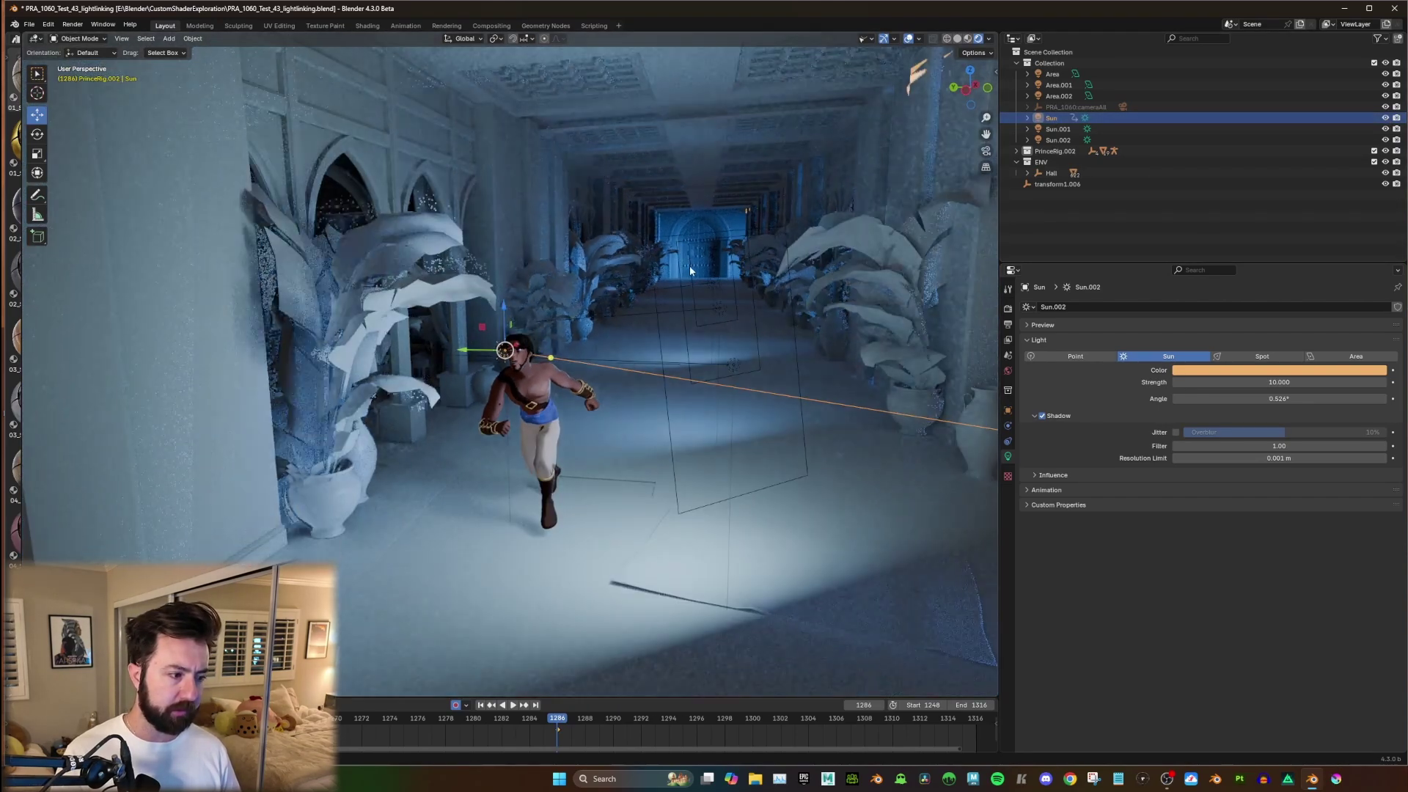
# Try rotating the Sun light so that it shines into the hallway, and undo the rotation.
pyautogui.moveTo(640, 277)
pyautogui.mouseDown(button='middle')
pyautogui.moveTo(660, 297)
pyautogui.moveTo(594, 303)
pyautogui.moveTo(723, 286)
pyautogui.moveTo(660, 281)
pyautogui.mouseUp(button='middle')
pyautogui.scroll(-3, 663, 292)
pyautogui.scroll(-6, 636, 308)
pyautogui.scroll(4, 585, 276)
pyautogui.scroll(3, 569, 283)
pyautogui.moveTo(574, 293)
pyautogui.mouseDown(button='middle')
pyautogui.moveTo(622, 306)
pyautogui.moveTo(542, 302)
pyautogui.moveTo(606, 307)
pyautogui.moveTo(555, 301)
pyautogui.mouseUp(button='middle')
pyautogui.moveTo(660, 302); pyautogui.dragTo(597, 309, button='middle')
pyautogui.press('e')
pyautogui.moveTo(530, 390); pyautogui.dragTo(615, 398)
pyautogui.moveTo(615, 382)
pyautogui.mouseDown(button='middle')
pyautogui.moveTo(572, 361)
pyautogui.moveTo(636, 363)
pyautogui.mouseUp(button='middle')
pyautogui.scroll(3, 572, 360)
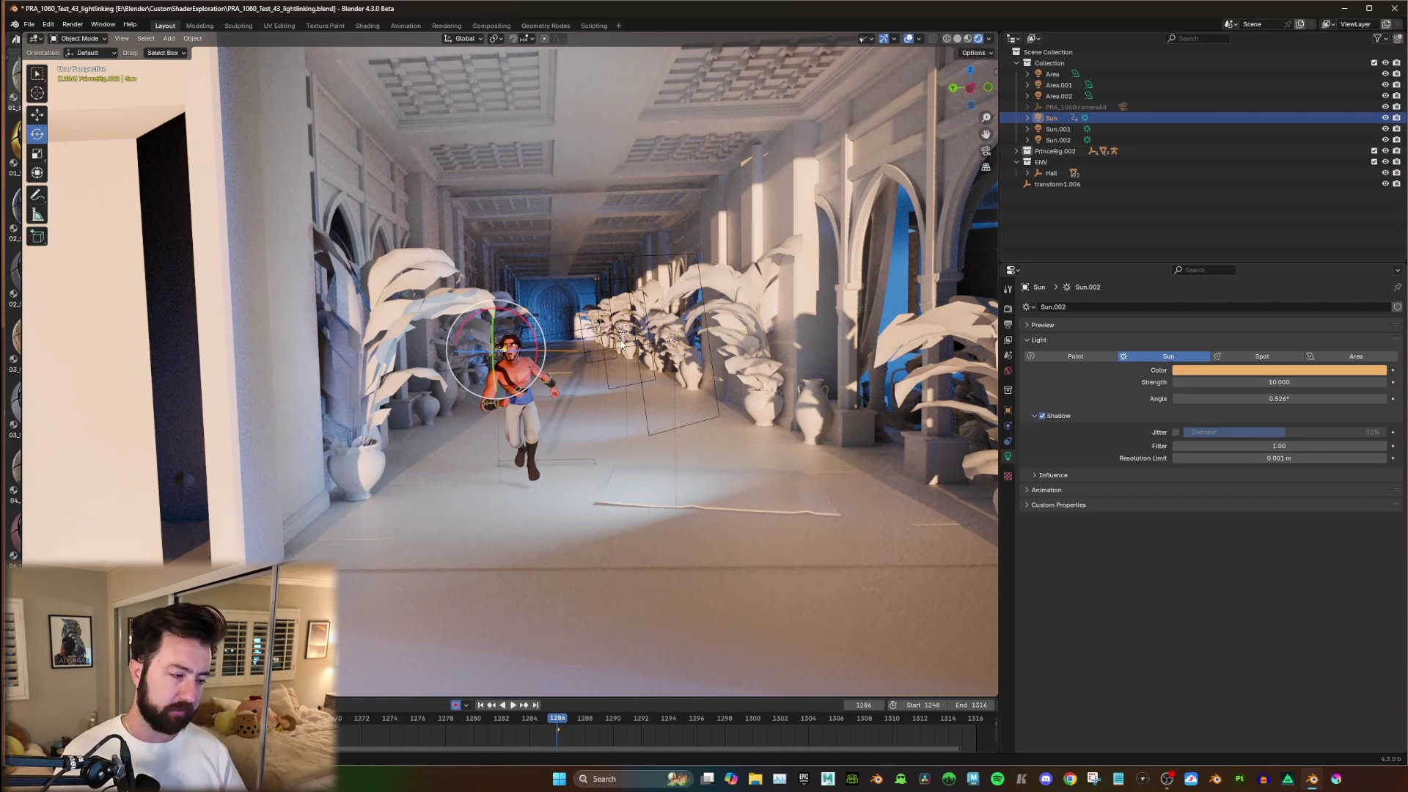
pyautogui.hotkey('ctrl', 'z')
# Assign the PrinceRig.002 collection as the Sun light's light linking collection.
pyautogui.moveTo(646, 297); pyautogui.dragTo(665, 348, button='middle')
pyautogui.scroll(5, 635, 335)
pyautogui.scroll(1, 635, 343)
pyautogui.click(1008, 411)
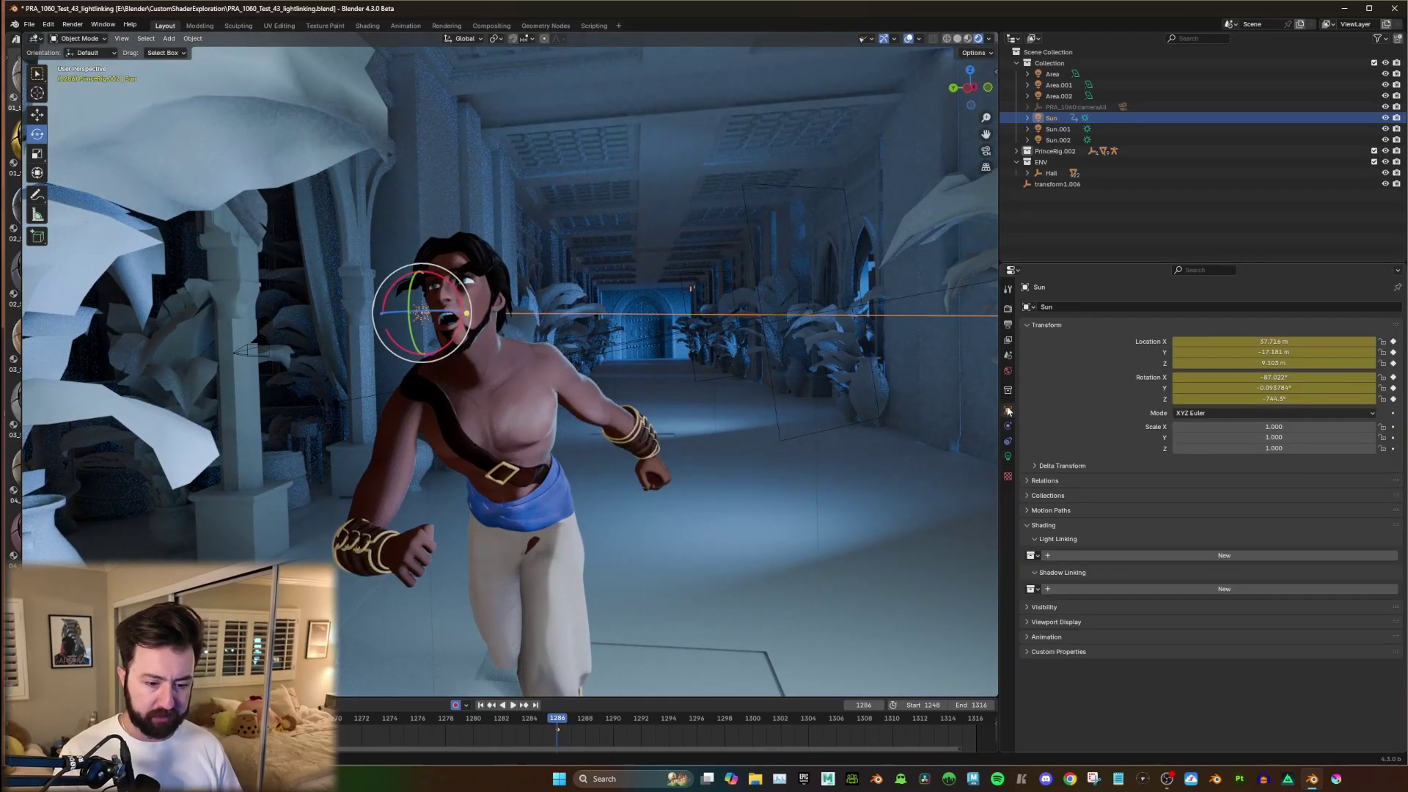
pyautogui.click(1031, 556)
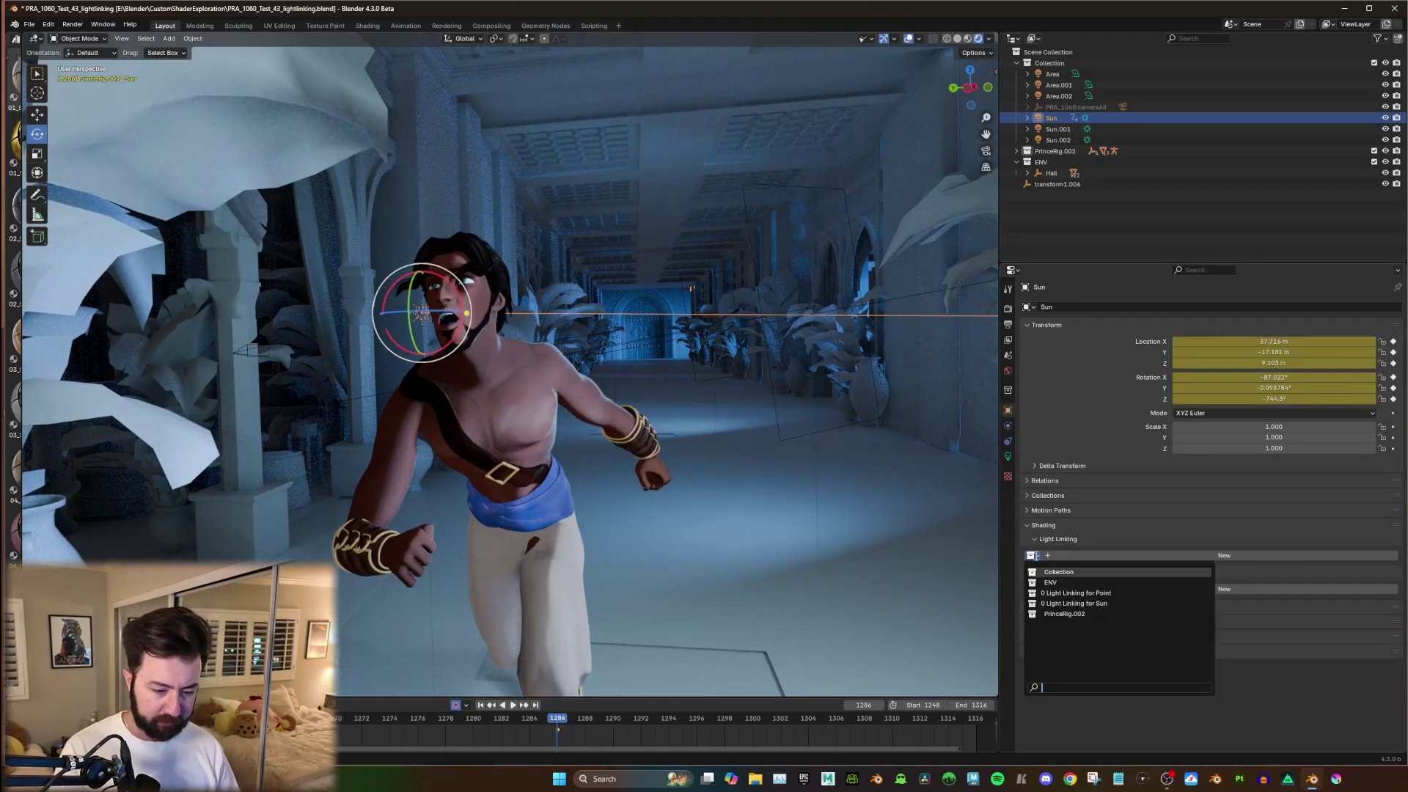
pyautogui.click(1070, 614)
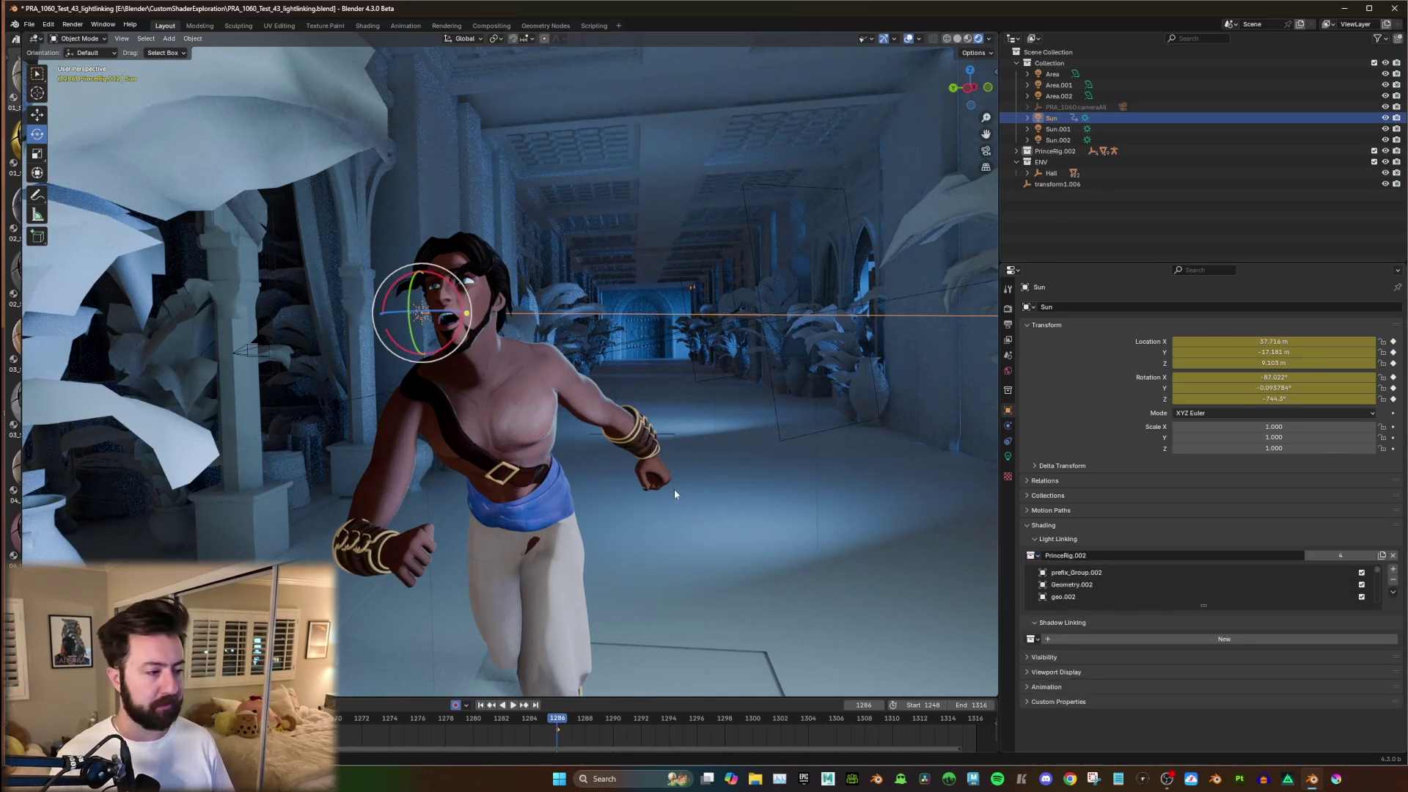
# Check the Sun light's effect on the character and hallway, and assign PrinceRig.002 as its shadow linking collection.
pyautogui.moveTo(707, 433); pyautogui.dragTo(721, 441, button='middle')
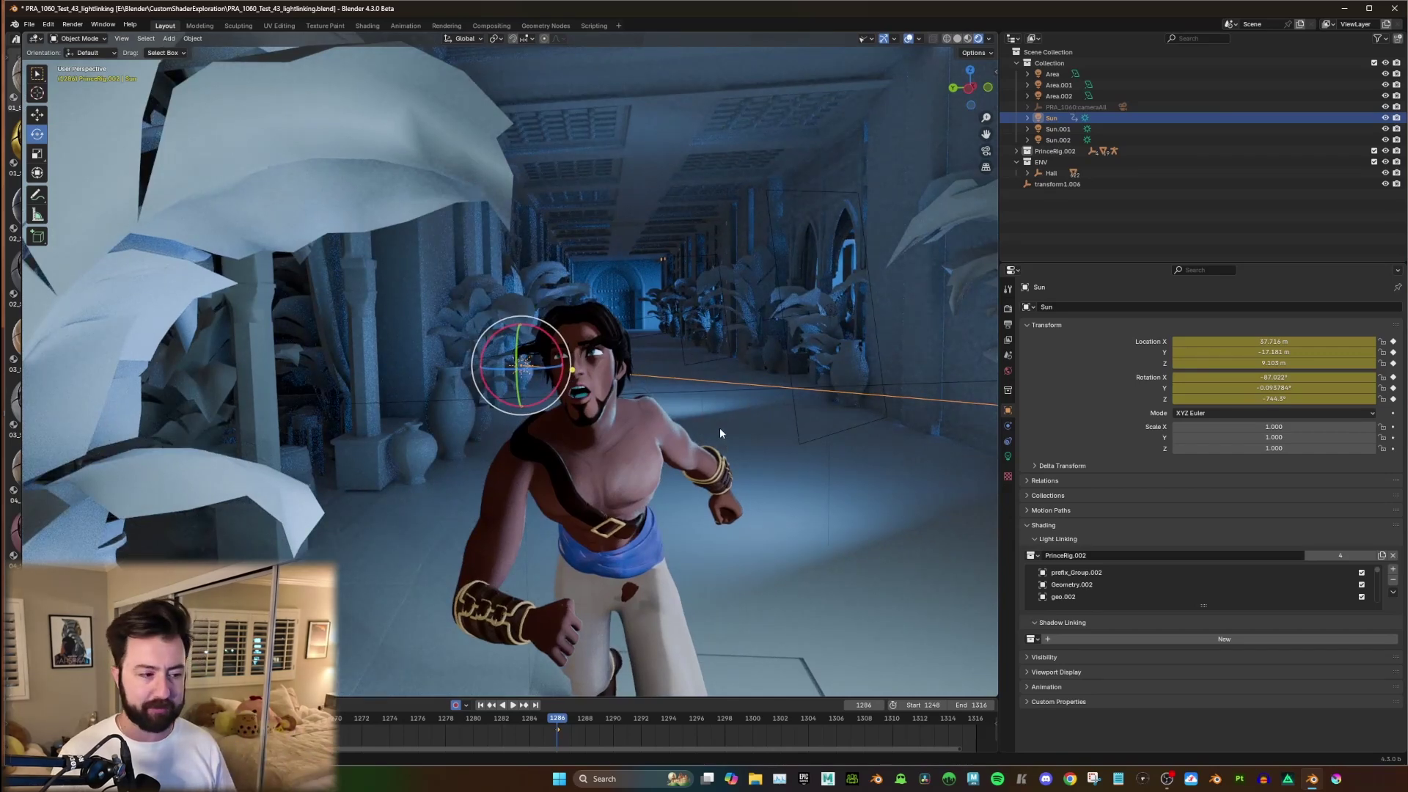
pyautogui.scroll(-6, 708, 438)
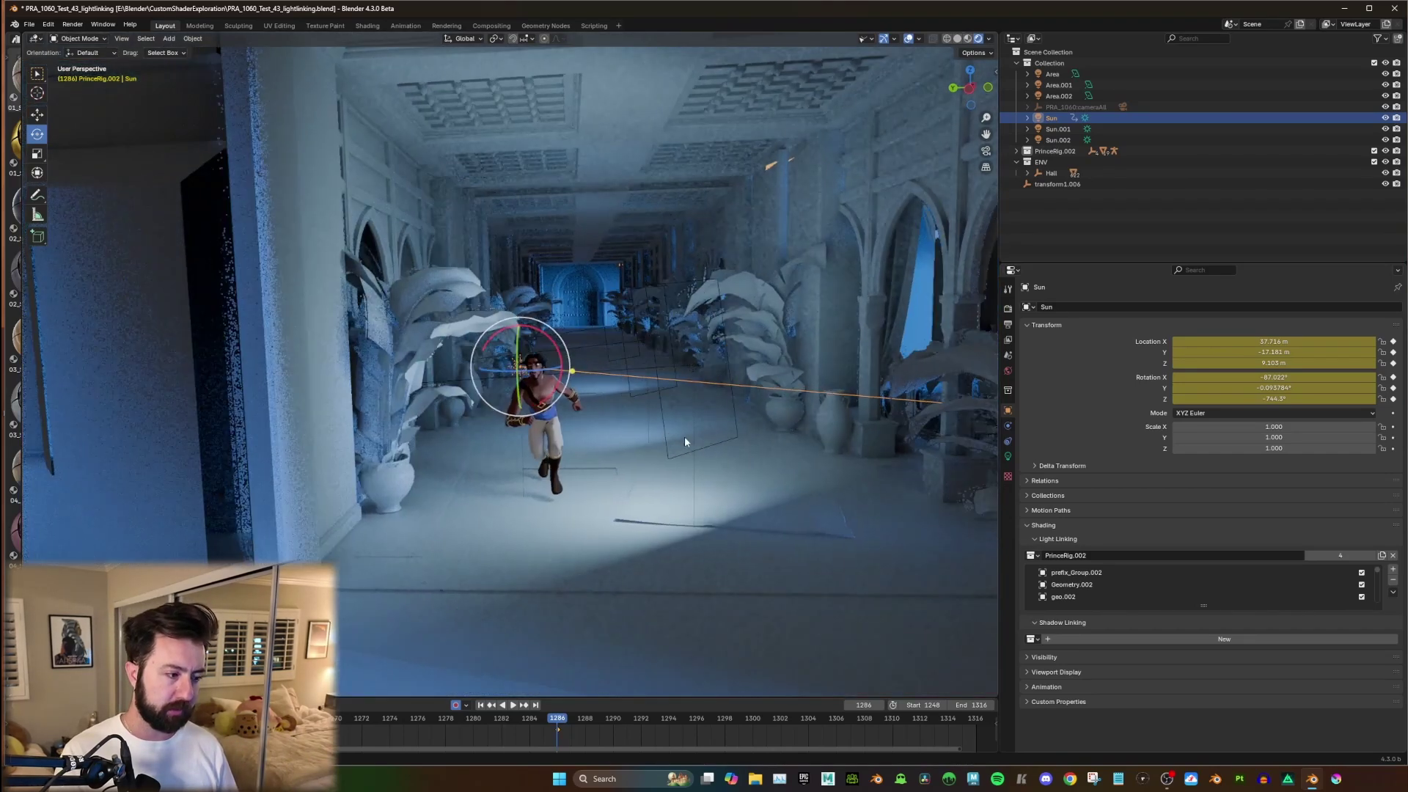
pyautogui.scroll(-6, 693, 443)
pyautogui.moveTo(680, 440); pyautogui.dragTo(608, 448, button='middle')
pyautogui.scroll(10, 609, 449)
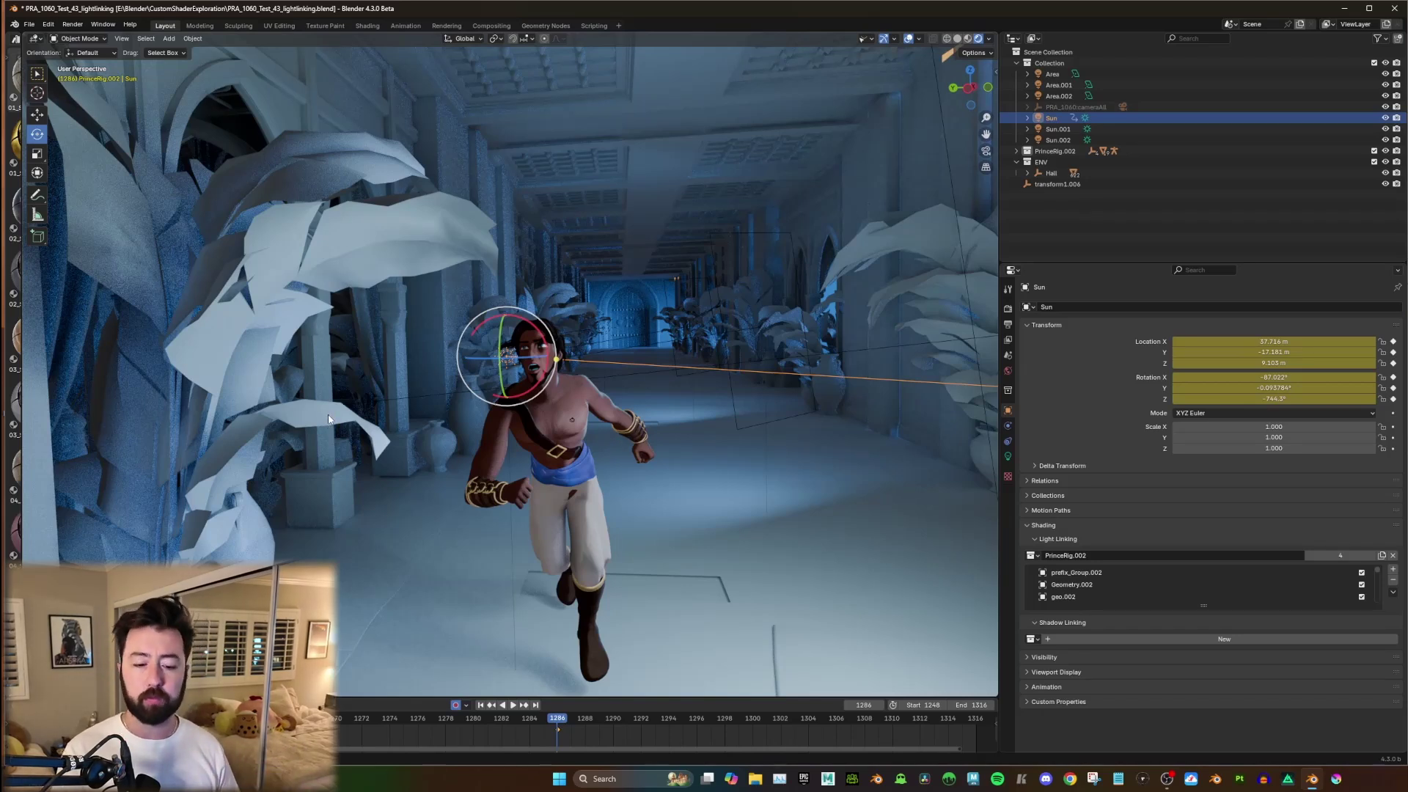
pyautogui.click(1034, 639)
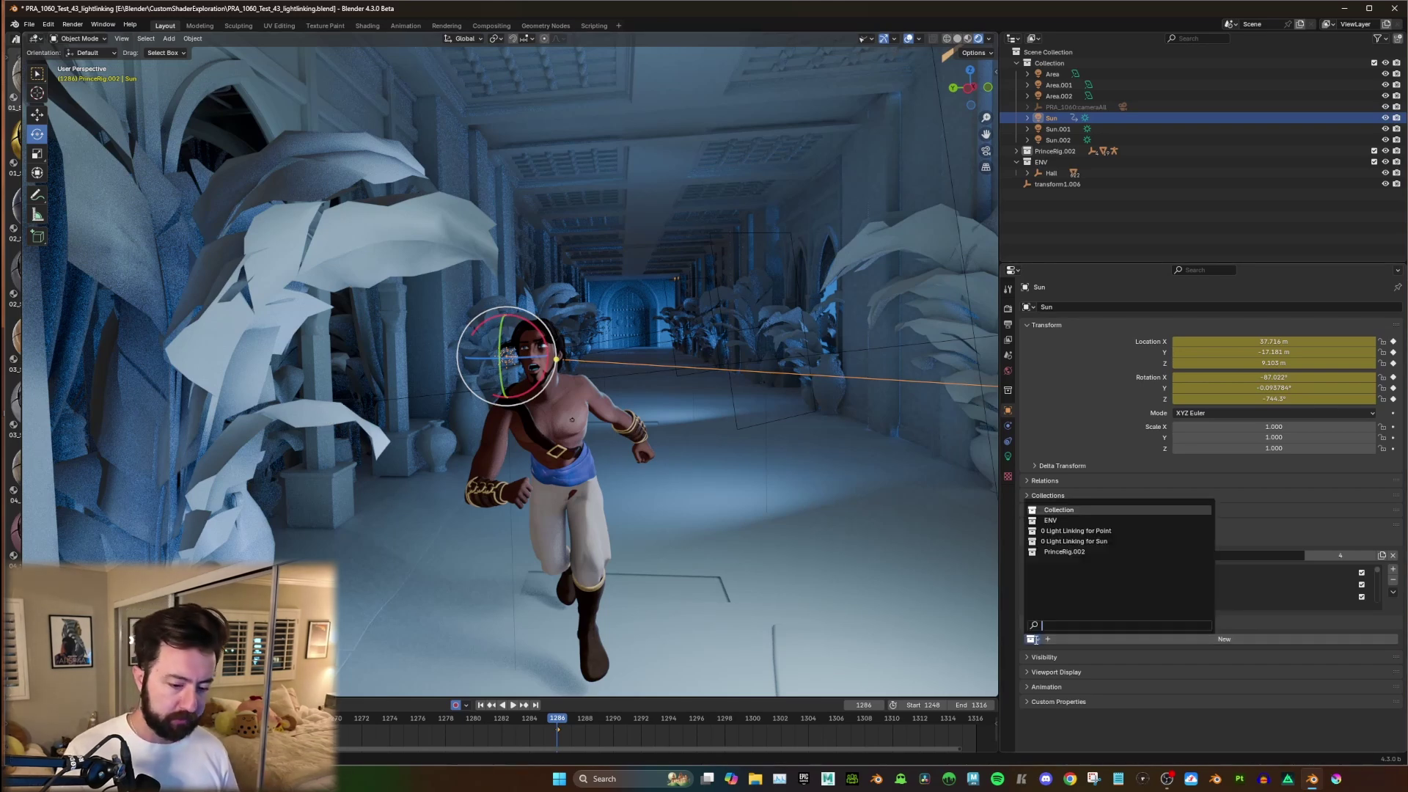
pyautogui.click(1068, 552)
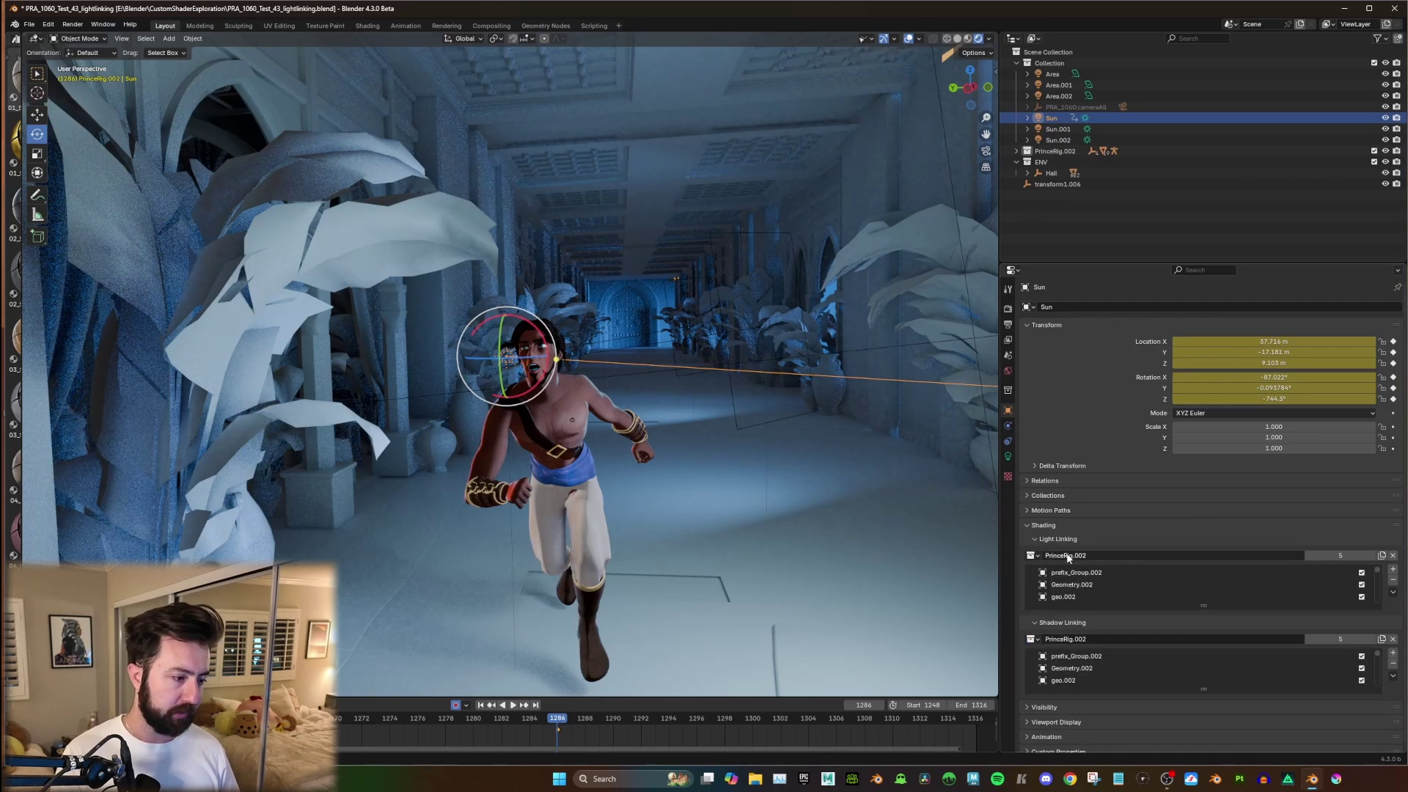
# Clear the Sun light's shadow linking and reassign PrinceRig.002 to compare the lighting on the character's face.
pyautogui.scroll(2, 682, 464)
pyautogui.keyDown('ctrl'); pyautogui.moveTo(681, 465); pyautogui.dragTo(866, 143, button='middle'); pyautogui.keyUp('ctrl')
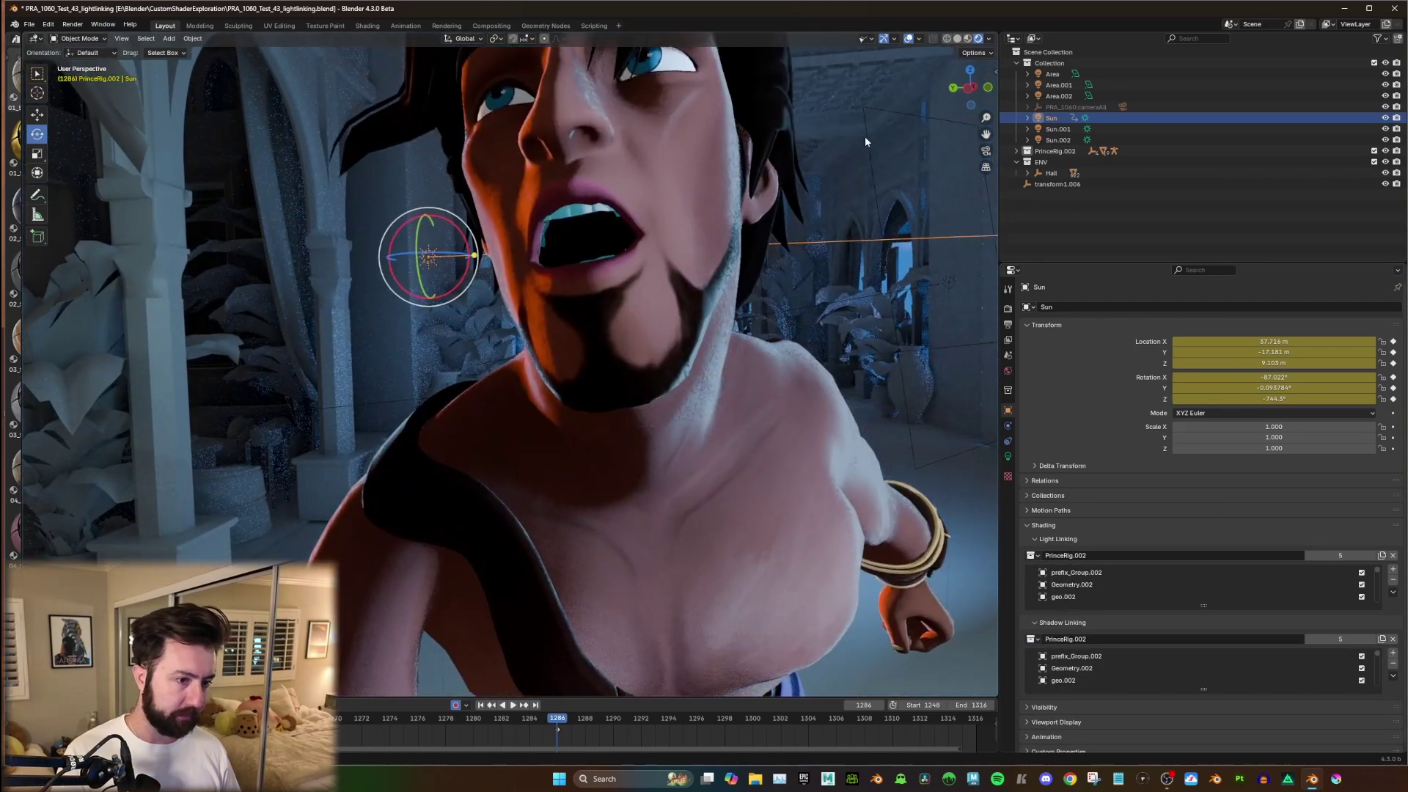
pyautogui.click(1392, 639)
pyautogui.click(1032, 639)
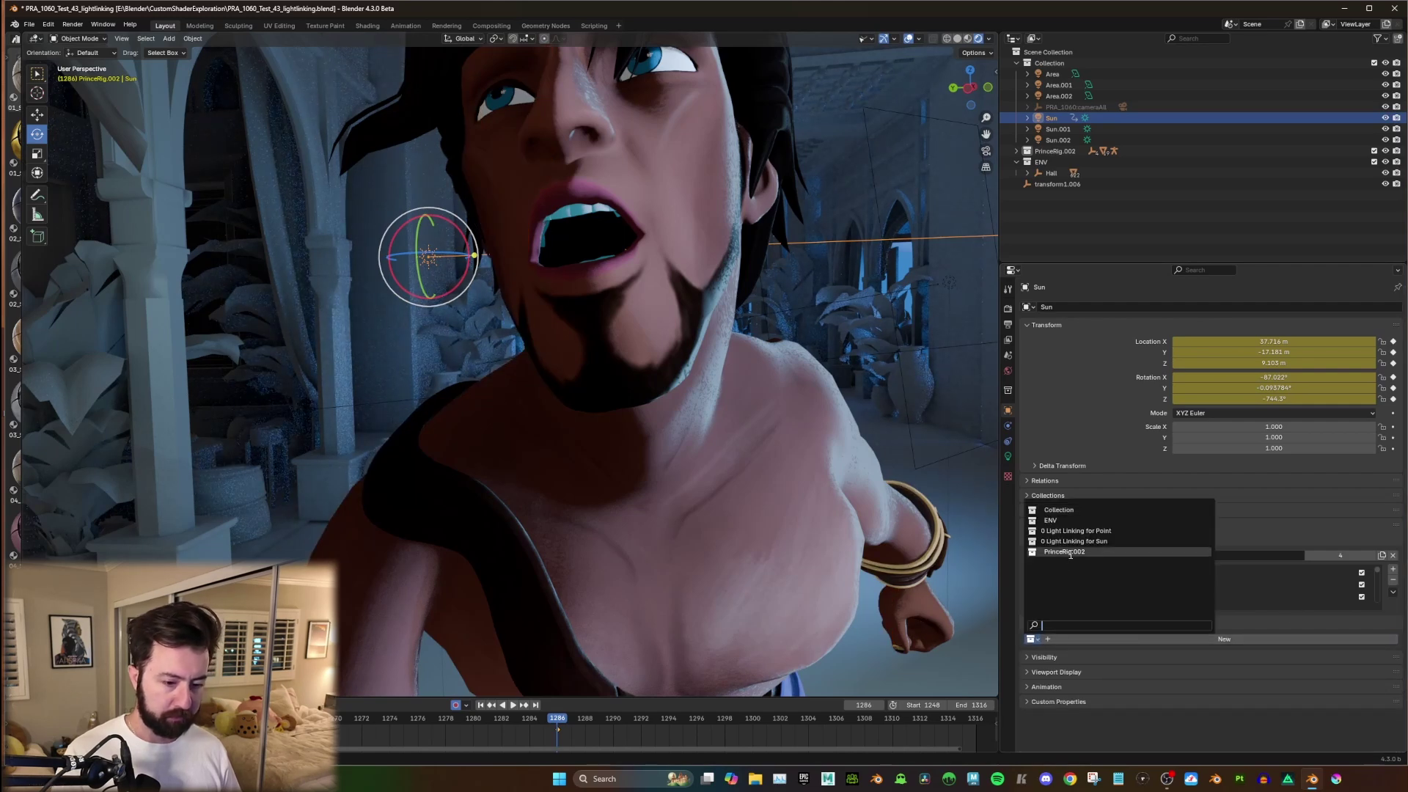
pyautogui.click(1071, 552)
# Compare the lighting in and out of the camera view, and rotate the Sun light slightly in the camera view.
pyautogui.click(986, 150)
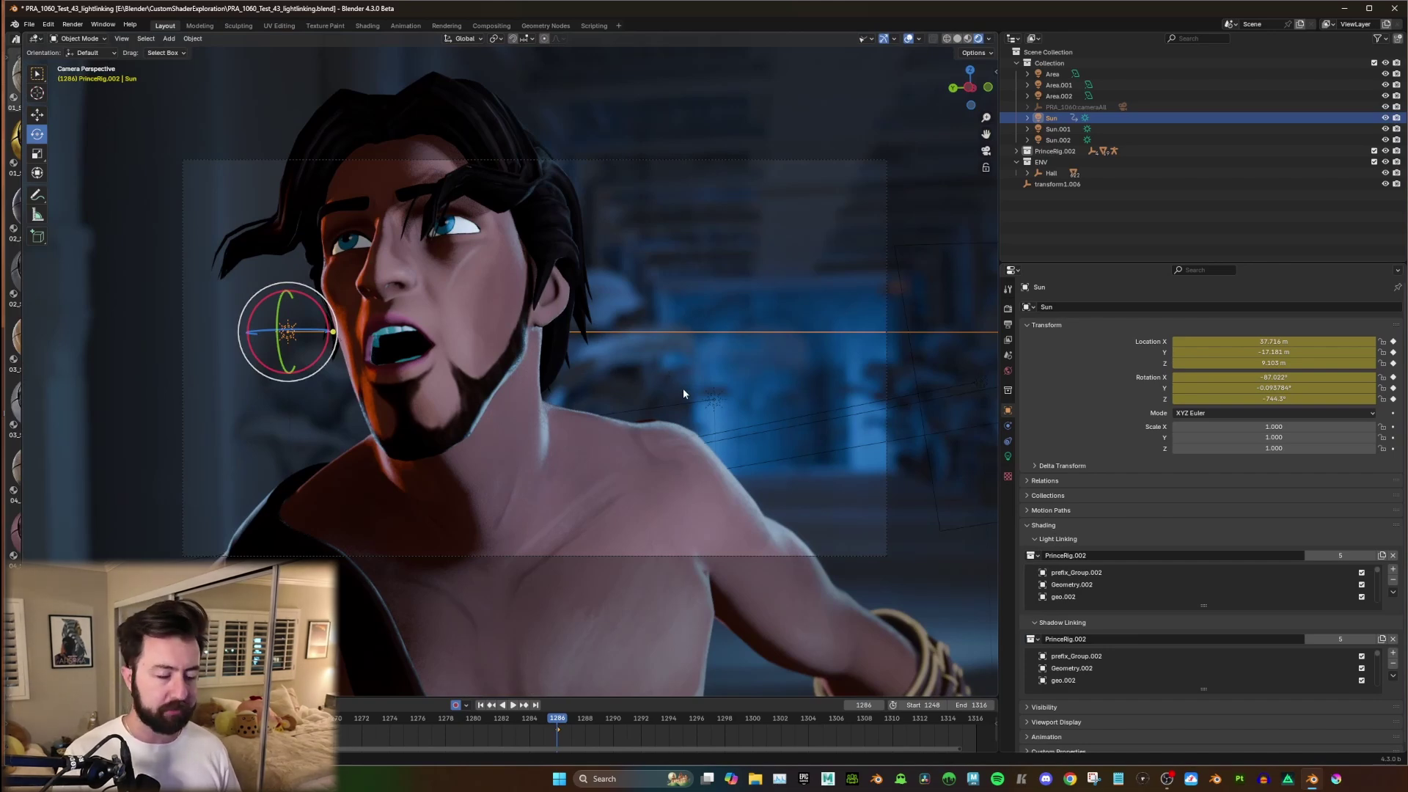
pyautogui.press('KP_0')
pyautogui.scroll(5, 524, 351)
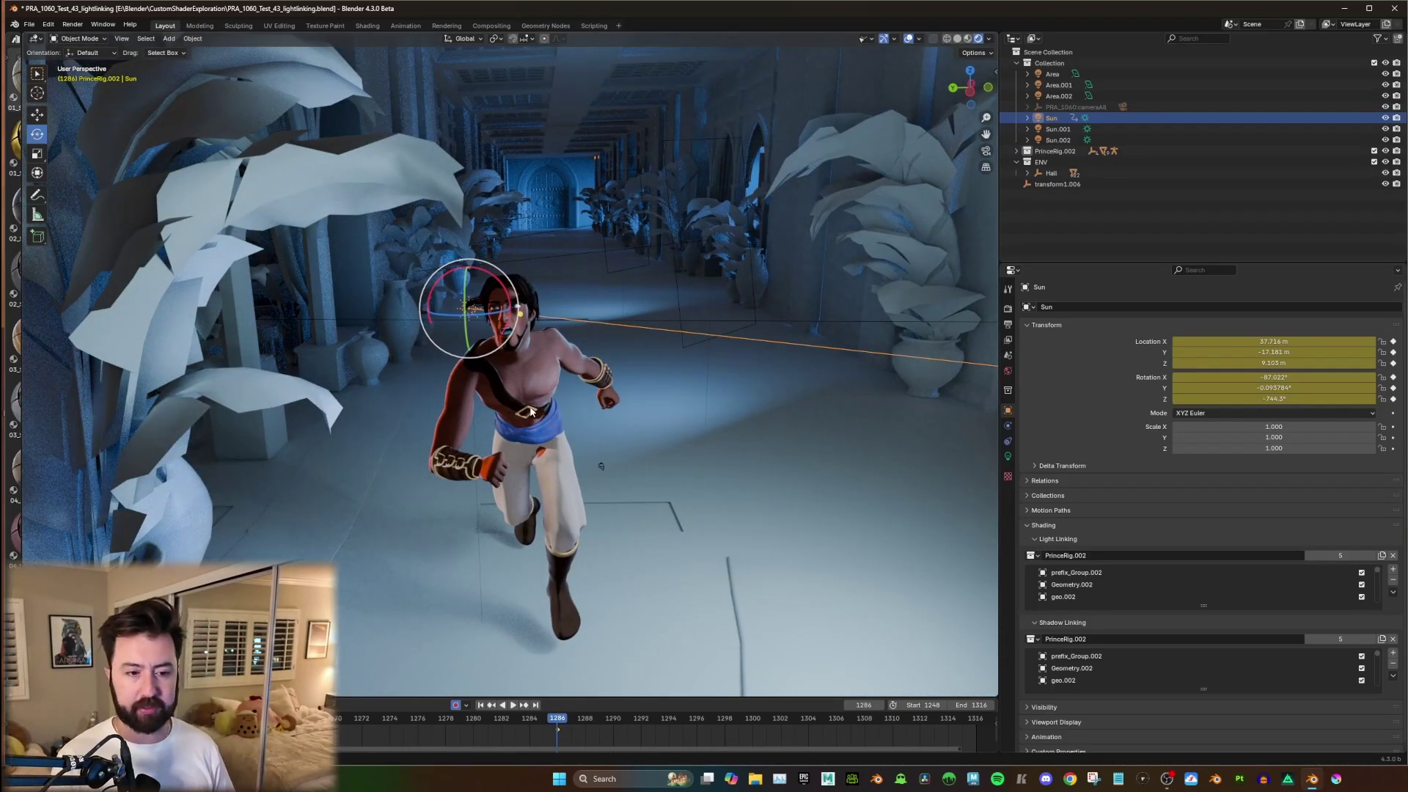
pyautogui.press('KP_0')
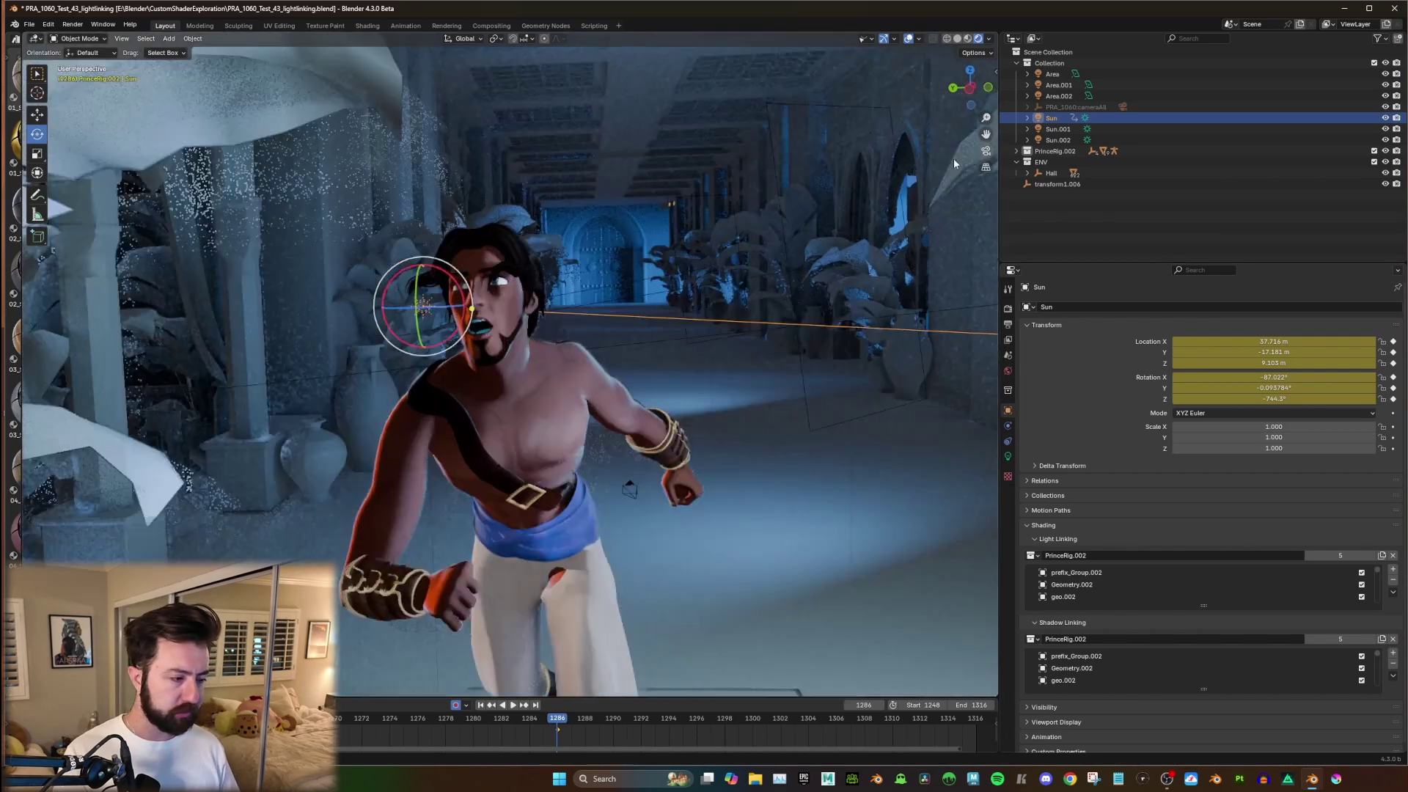
pyautogui.moveTo(302, 334); pyautogui.dragTo(305, 322)
pyautogui.moveTo(393, 334); pyautogui.dragTo(942, 357)
# Change the Sun light's color from orange to near white.
pyautogui.click(1008, 456)
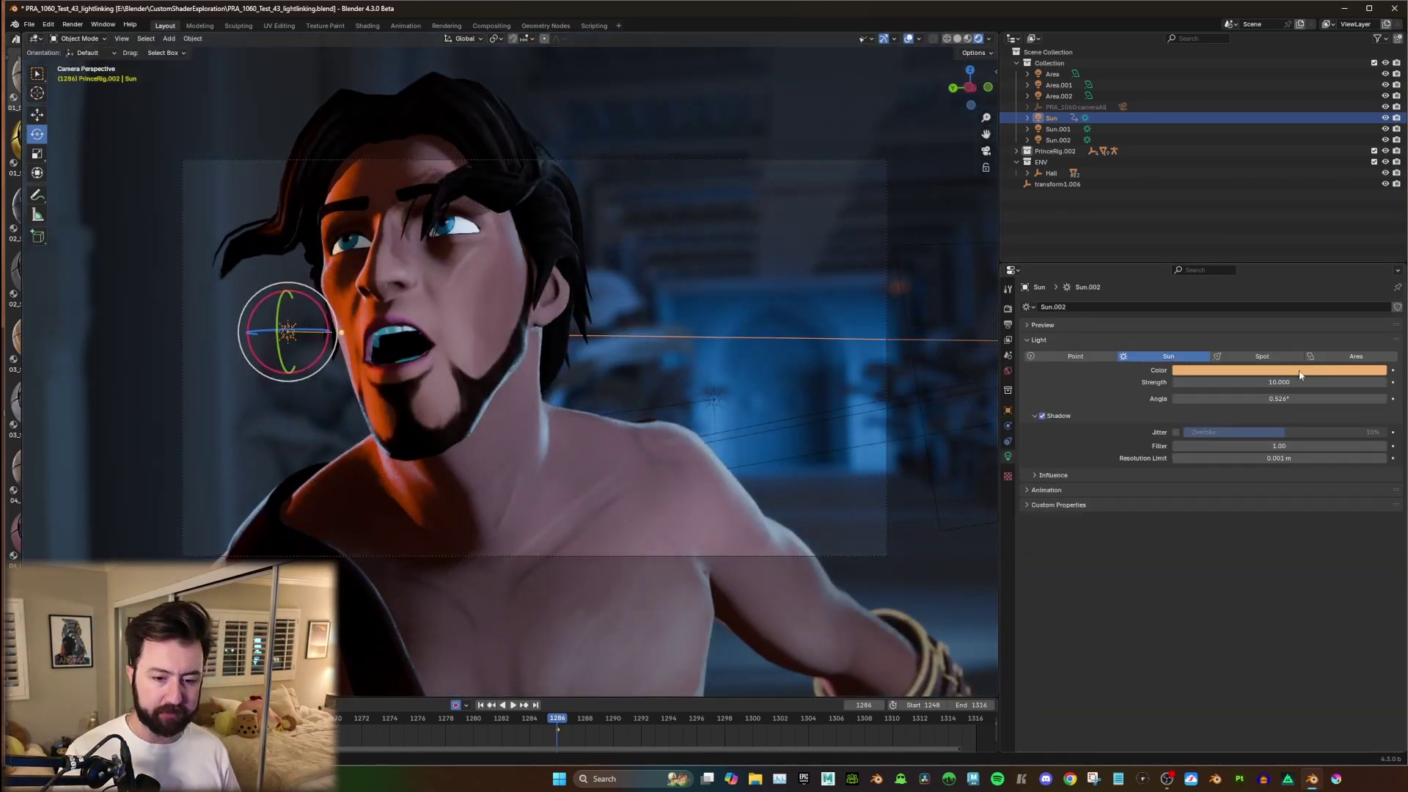
pyautogui.moveTo(1278, 382)
pyautogui.mouseDown()
pyautogui.moveTo(1235, 382)
pyautogui.moveTo(1305, 382)
pyautogui.mouseUp()
pyautogui.click(1278, 372)
pyautogui.moveTo(1341, 233)
pyautogui.mouseDown()
pyautogui.moveTo(1335, 223)
pyautogui.moveTo(1315, 262)
pyautogui.moveTo(1324, 244)
pyautogui.mouseUp()
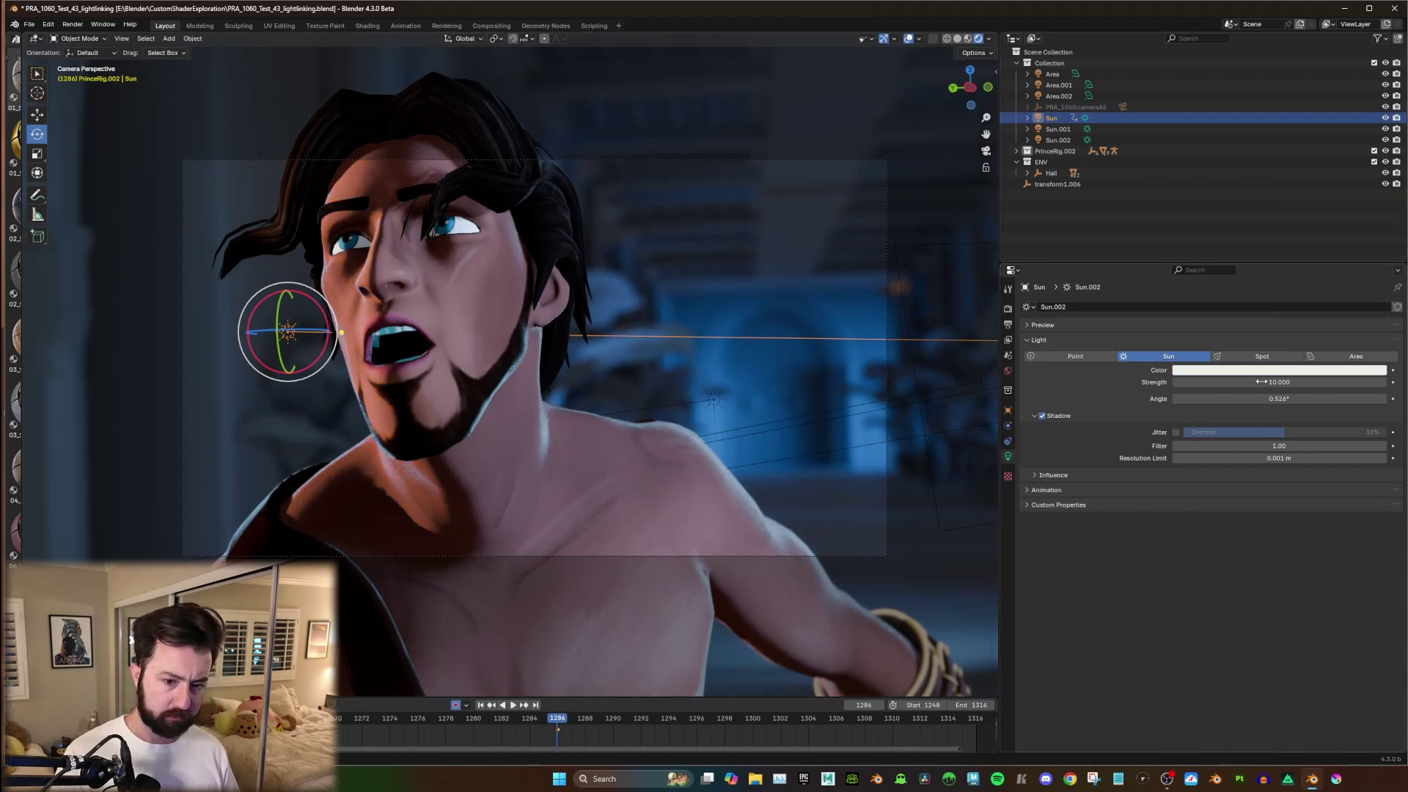
# Rotate the Sun light by about 12.88° around the global X axis in the camera view.
pyautogui.moveTo(315, 331); pyautogui.dragTo(311, 358)
pyautogui.press('r')
pyautogui.press('x')
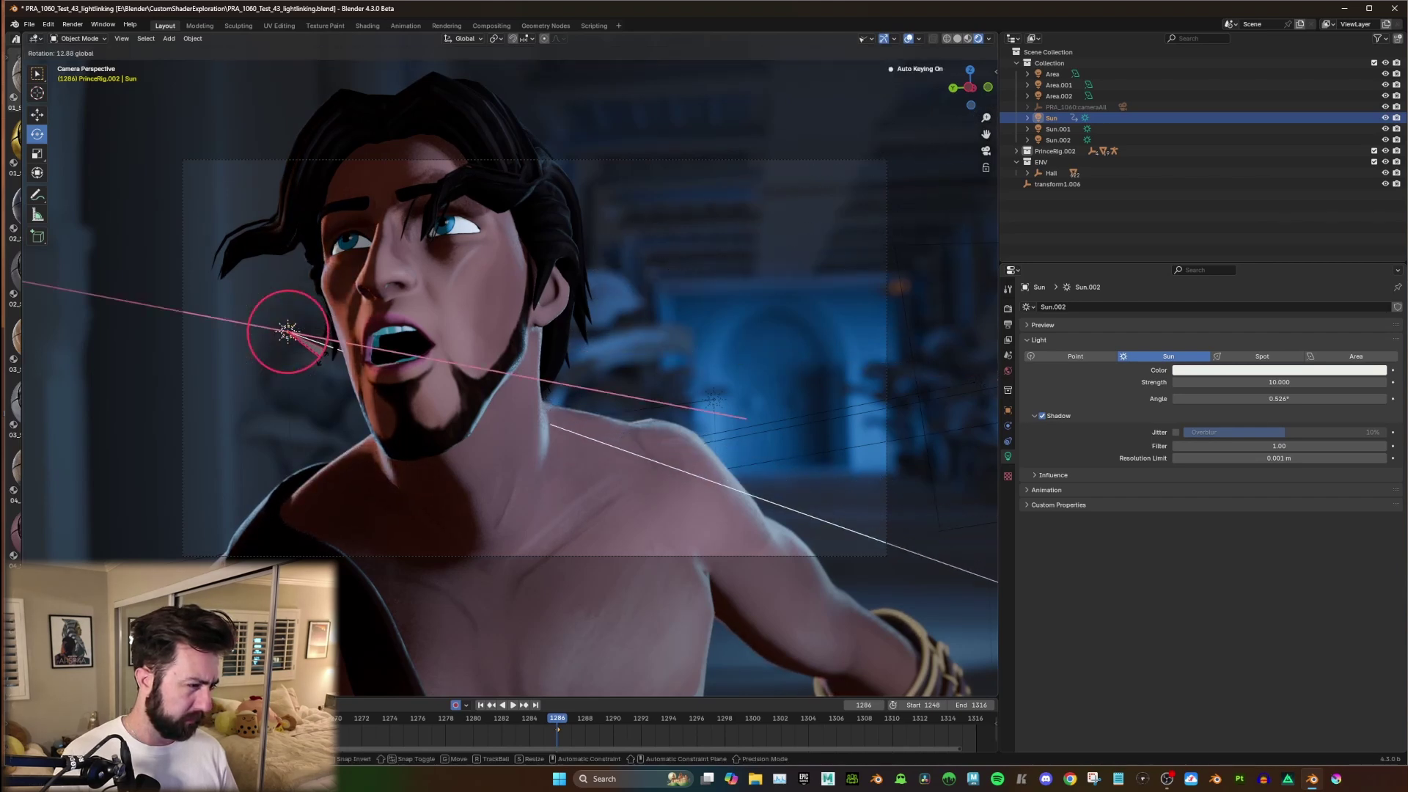
pyautogui.click(593, 272)
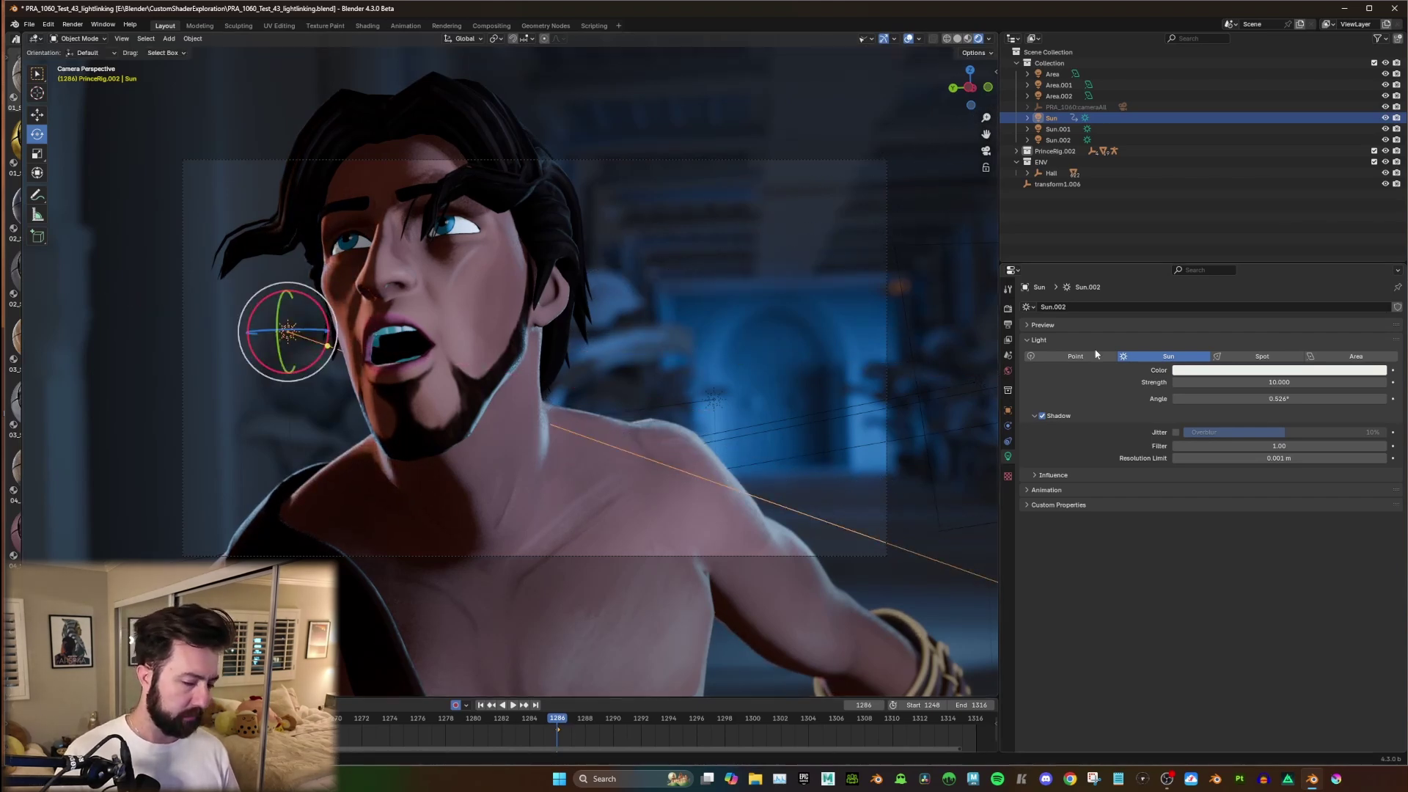
# Go back to earlier frames and play the animation in the camera view to check the lighting.
pyautogui.moveTo(553, 722); pyautogui.dragTo(388, 720)
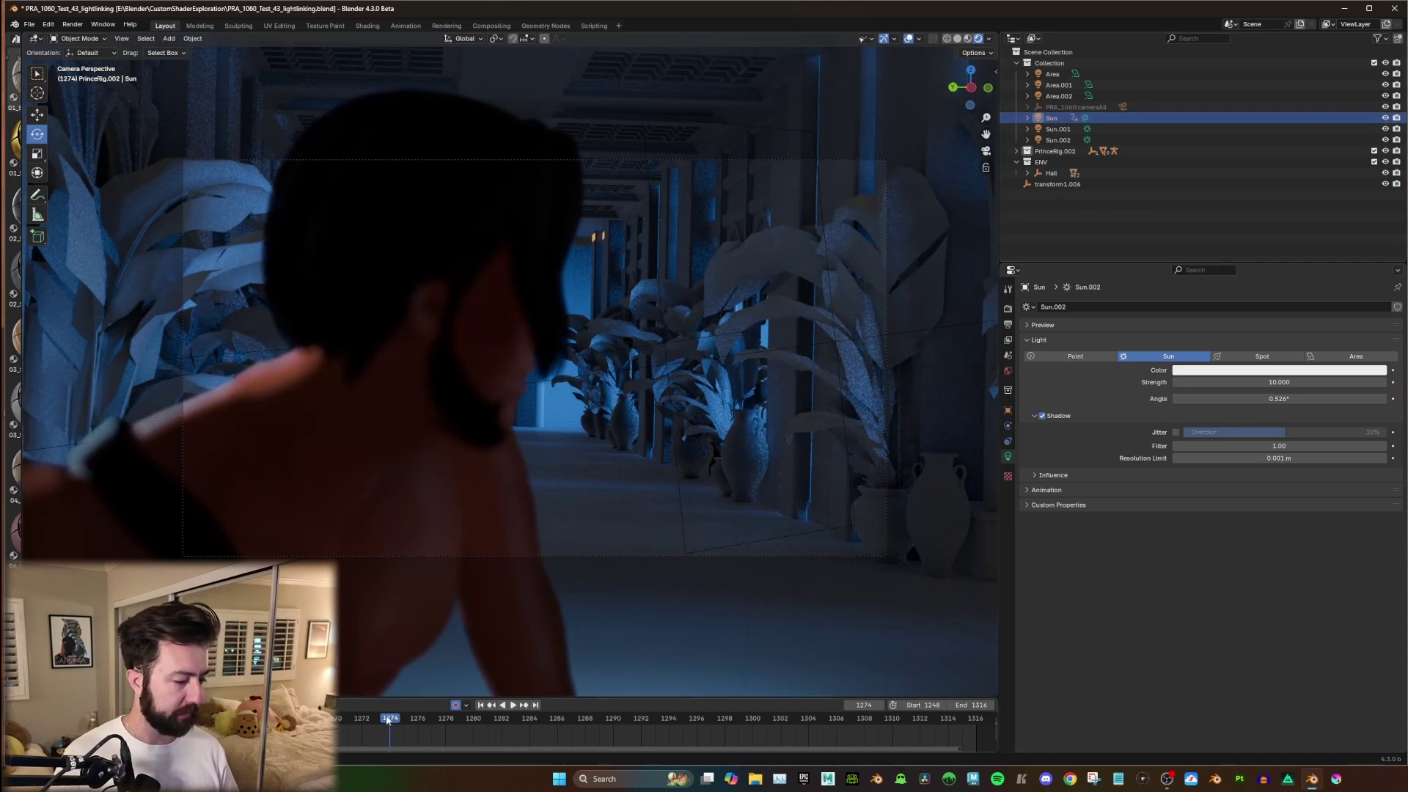
pyautogui.moveTo(387, 719); pyautogui.dragTo(194, 719)
pyautogui.click(1385, 118)
pyautogui.press('space')
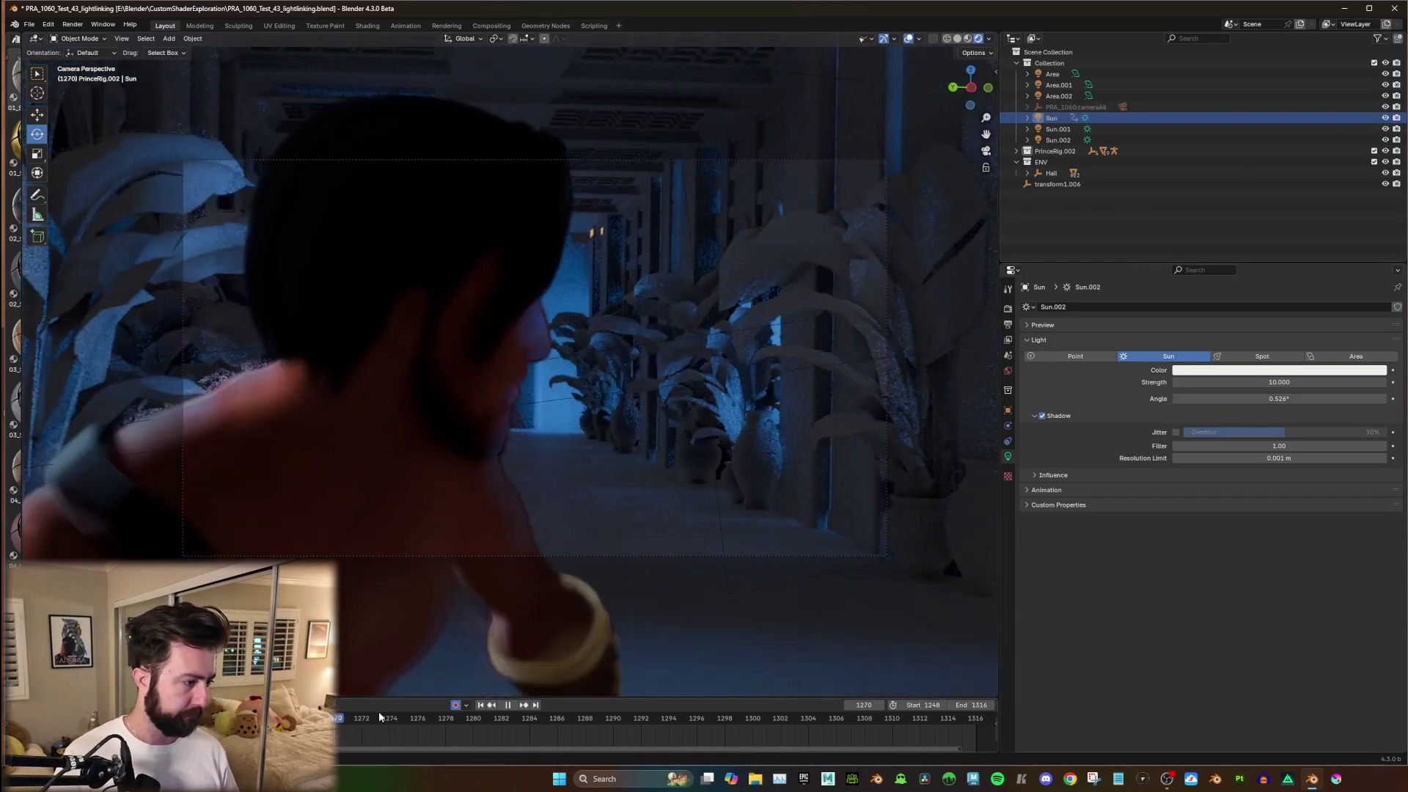
pyautogui.press('space')
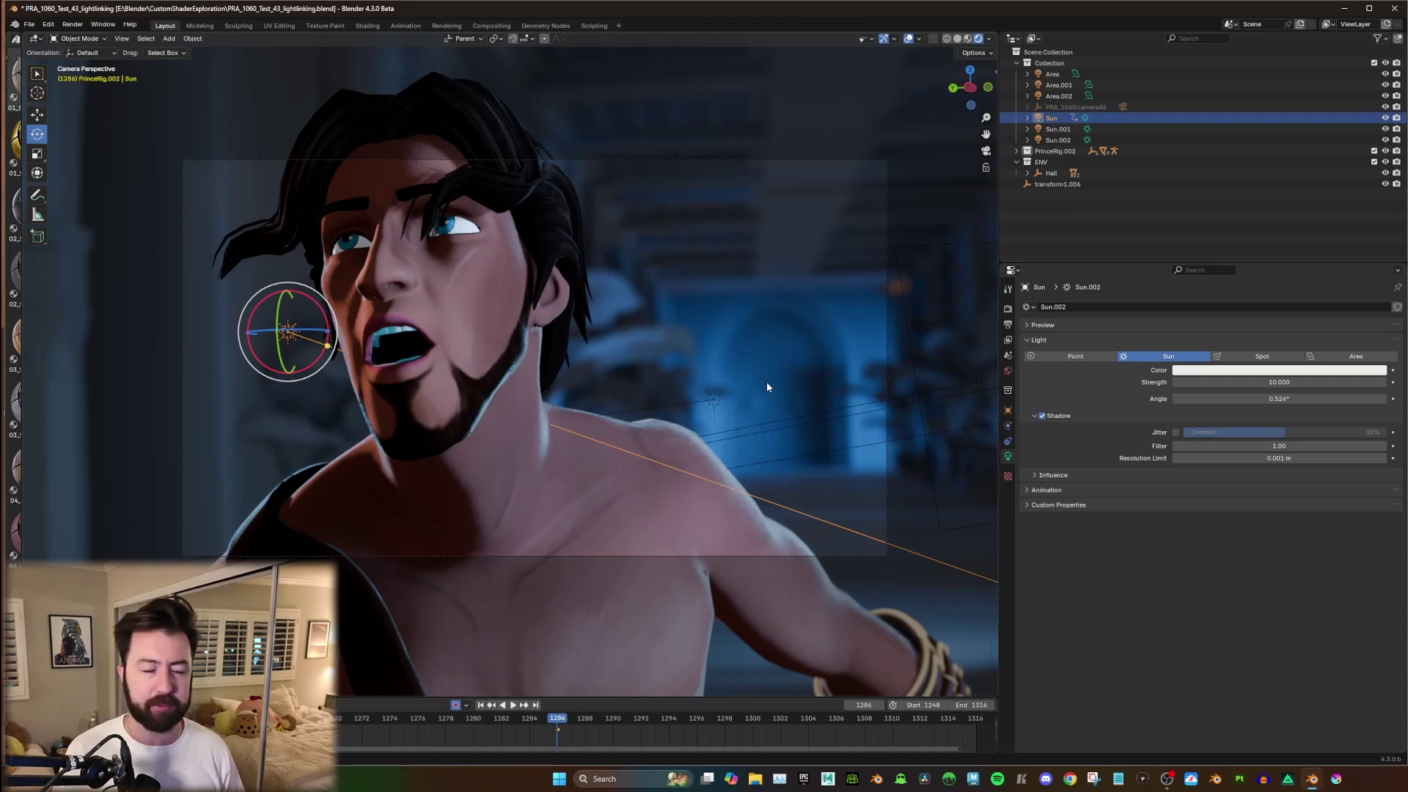
# Clear the Sun light's light linking collection and build a new one containing the PrinceRig.002 collection.
pyautogui.click(1008, 410)
pyautogui.click(1033, 549)
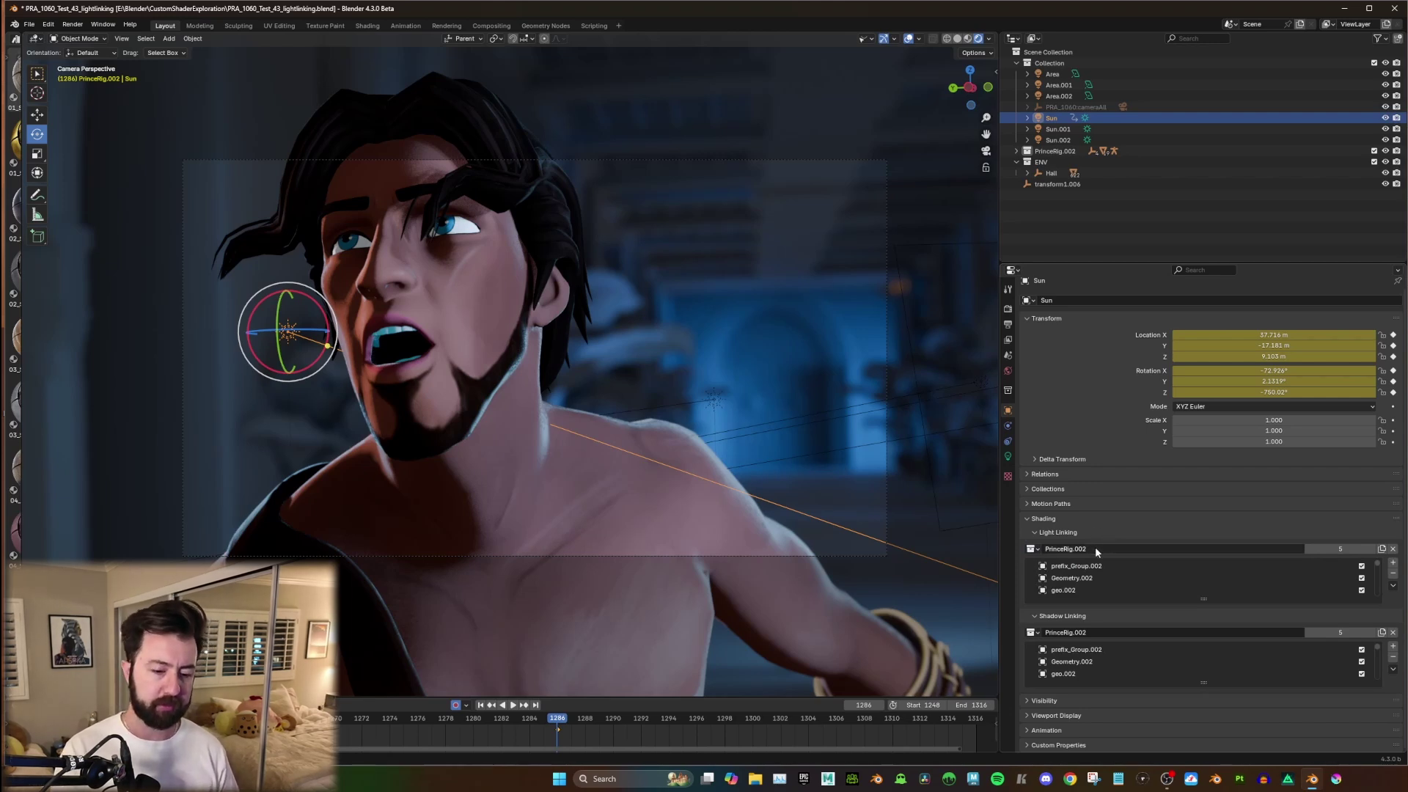
pyautogui.click(1393, 549)
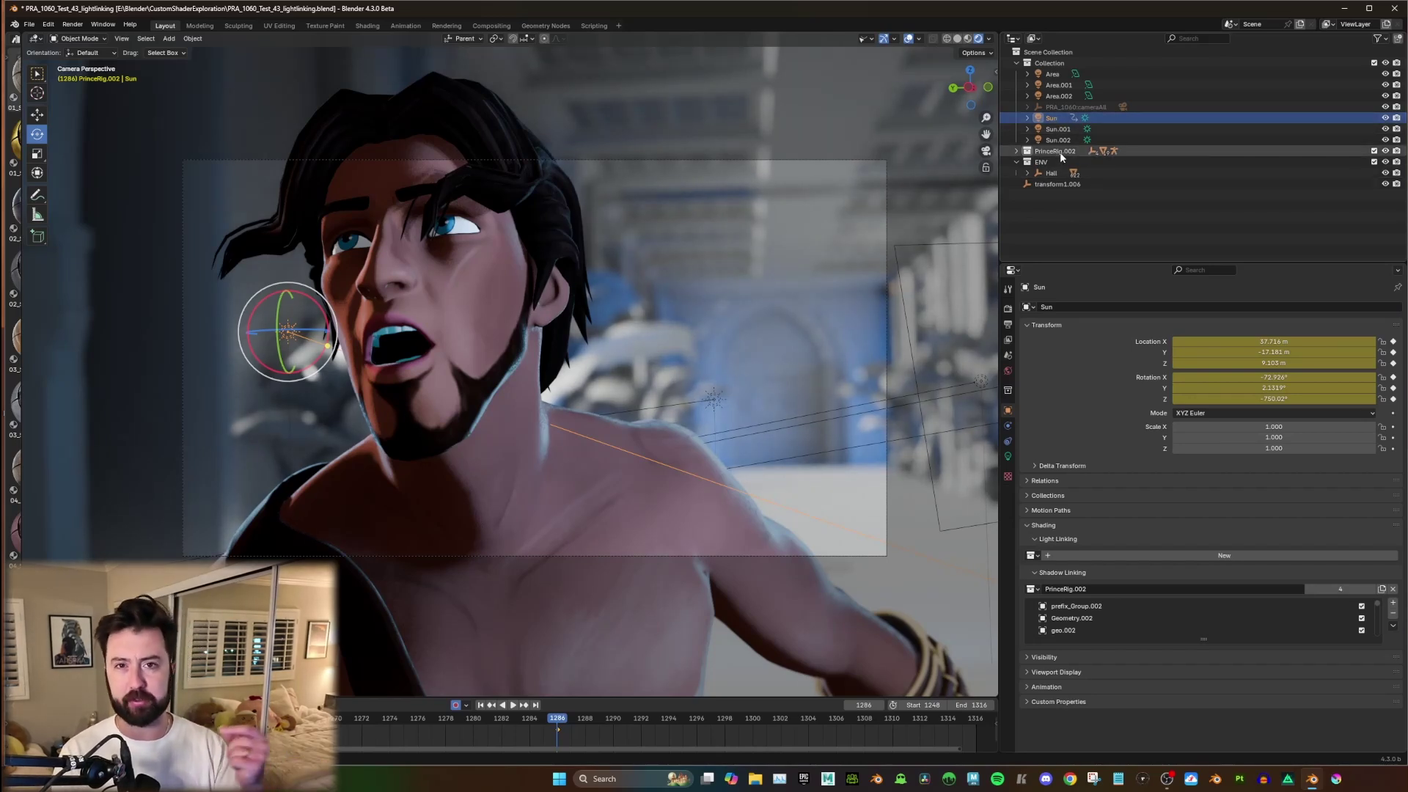
pyautogui.moveTo(1058, 152); pyautogui.dragTo(1102, 583)
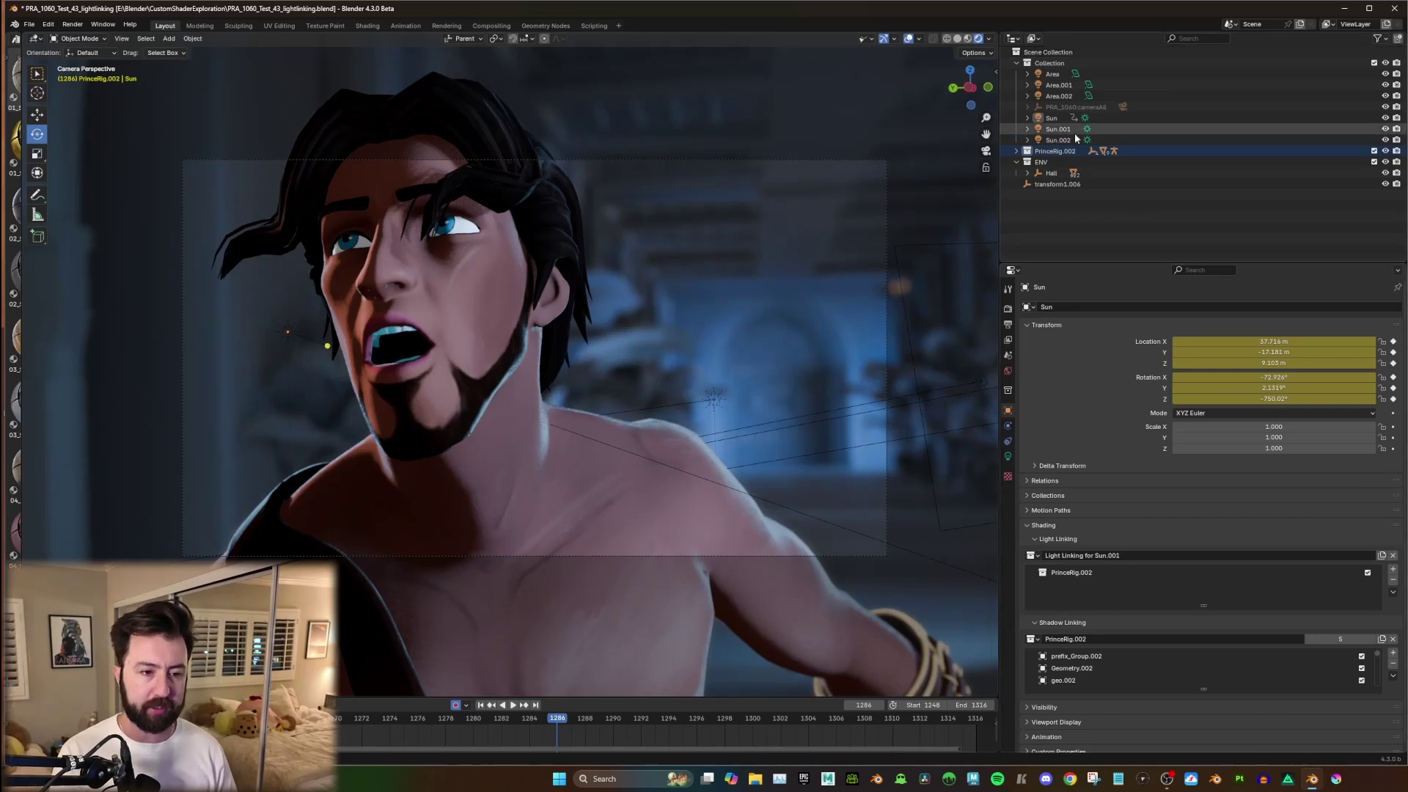
# Add the ENV collection to the Sun light's light linking list and take it out again.
pyautogui.moveTo(1042, 162); pyautogui.dragTo(1079, 593)
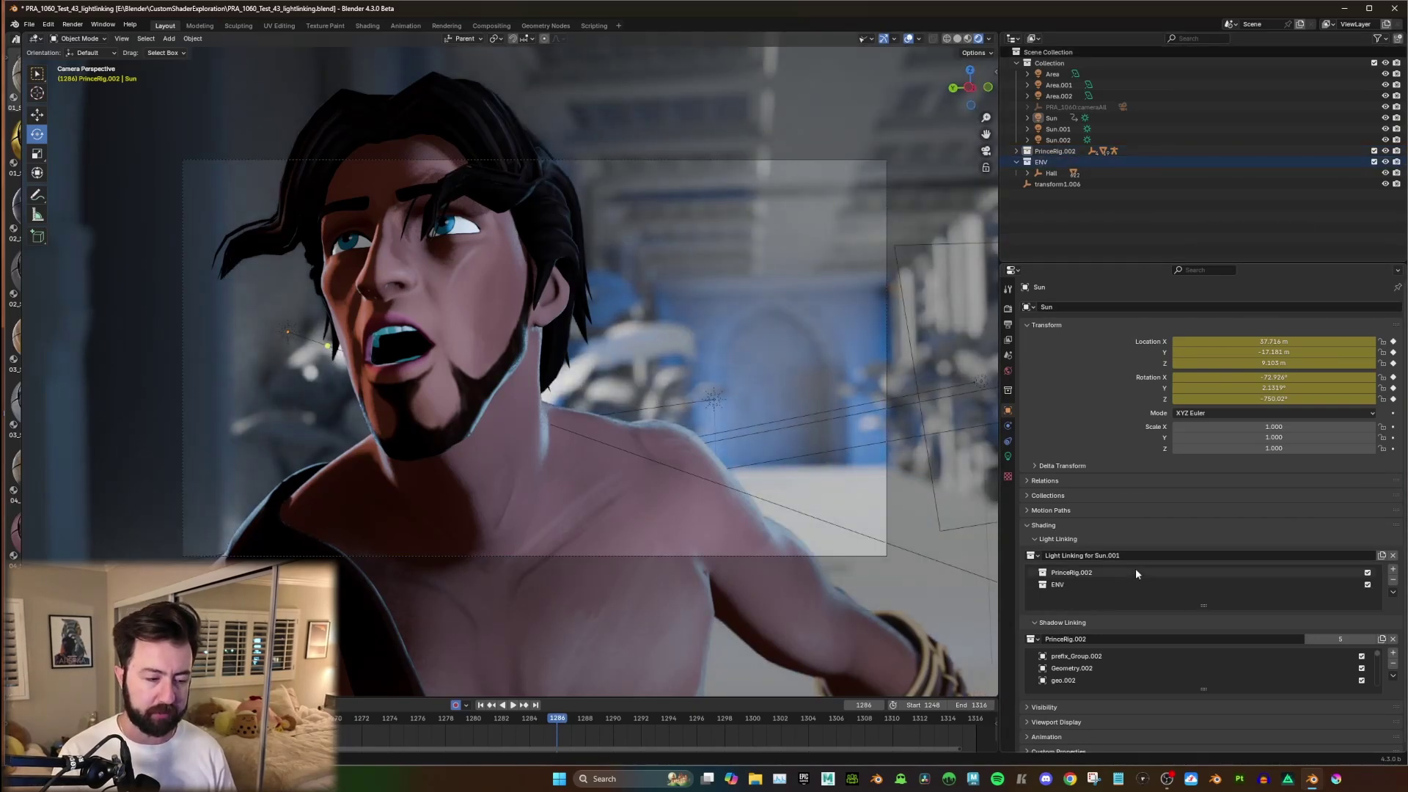
pyautogui.click(1349, 585)
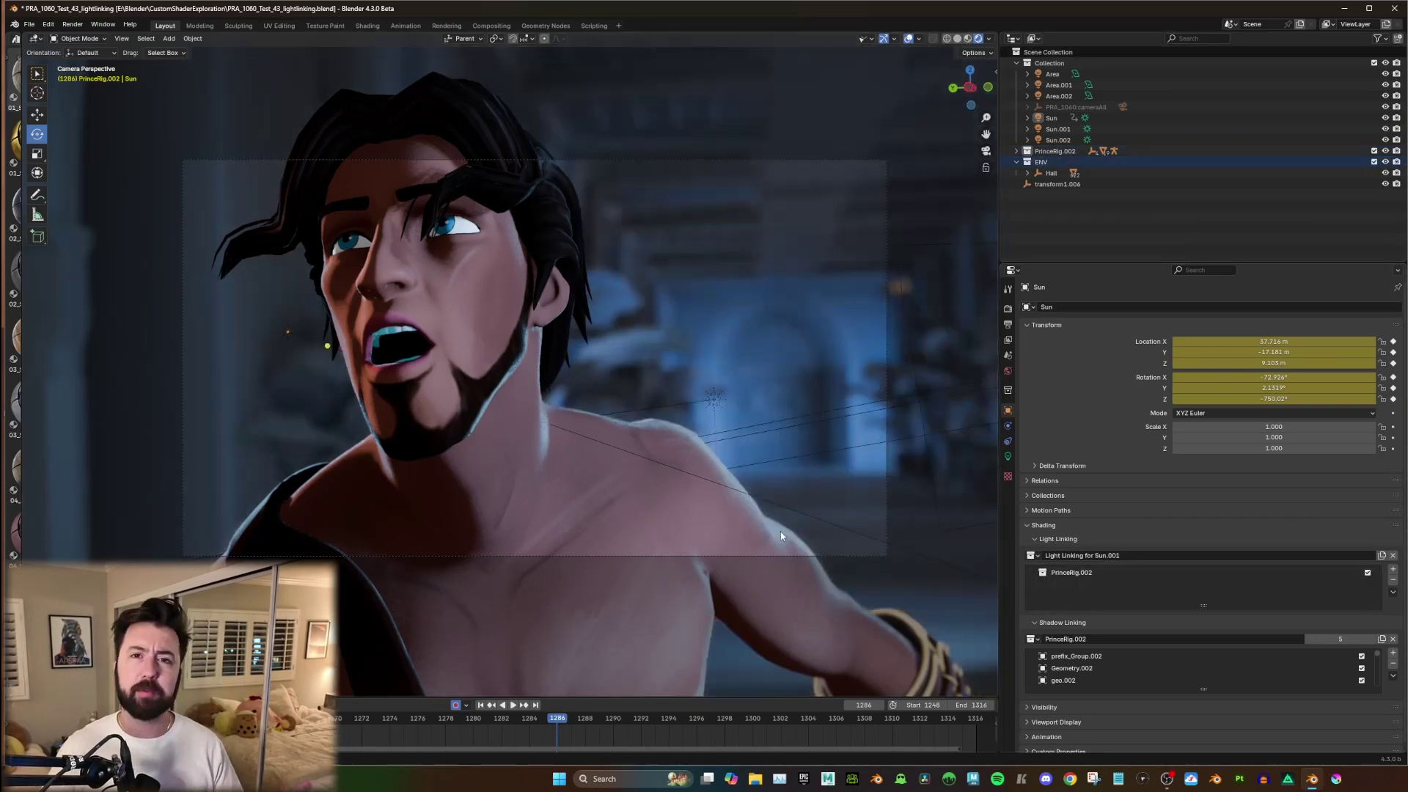